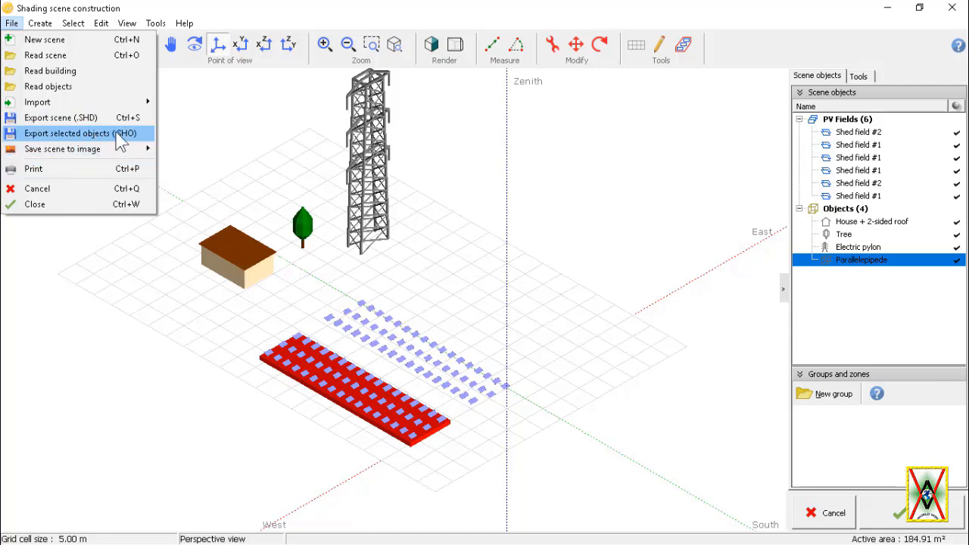
Export the shading scene as a model to the existing file __auto__Ankara_Project.VC0.
{"action": "mouse_move", "coordinate": [32, 156]}
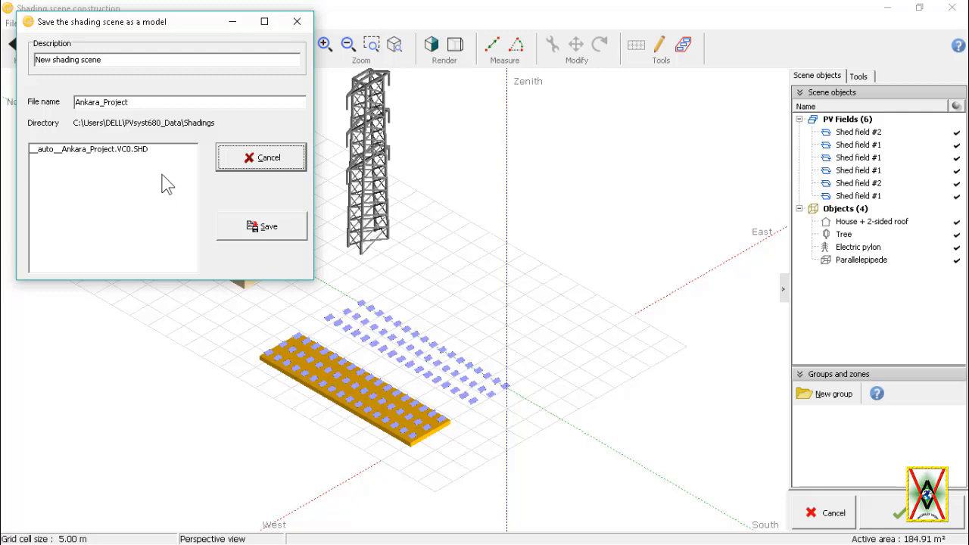
{"action": "left_click", "coordinate": [139, 149]}
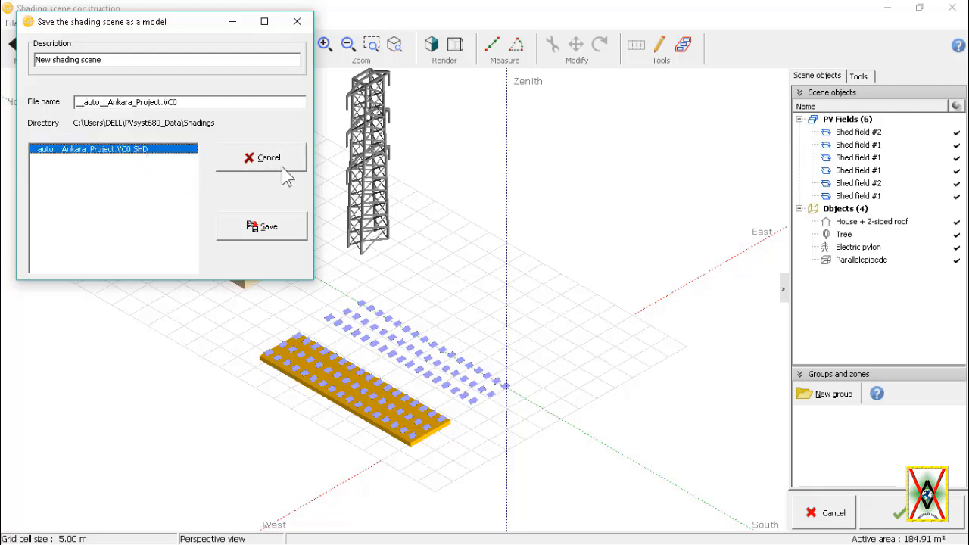
{"action": "left_click", "coordinate": [270, 231]}
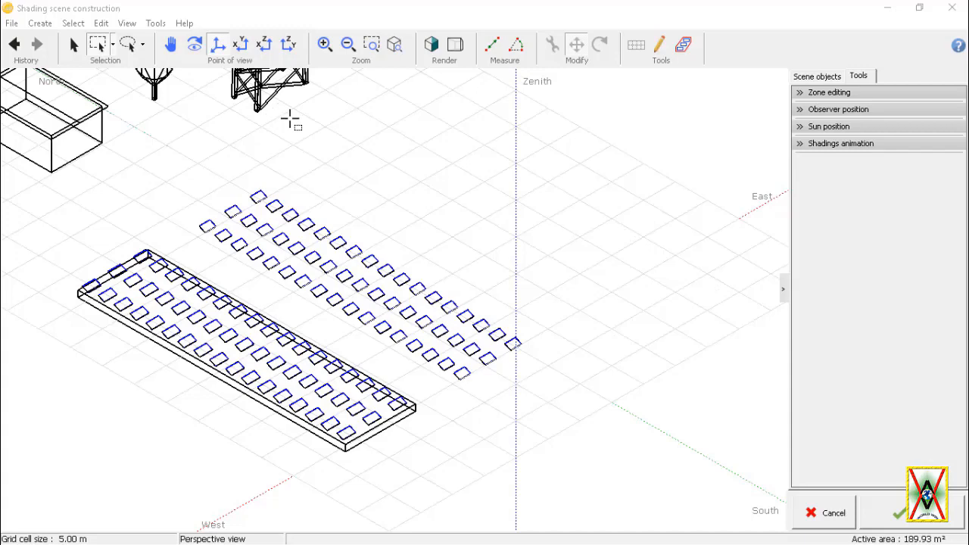
Raise the three shed fields standing on the parallelepiped slab to a height of 1.02 m in the front view.
{"action": "left_click", "coordinate": [106, 52]}
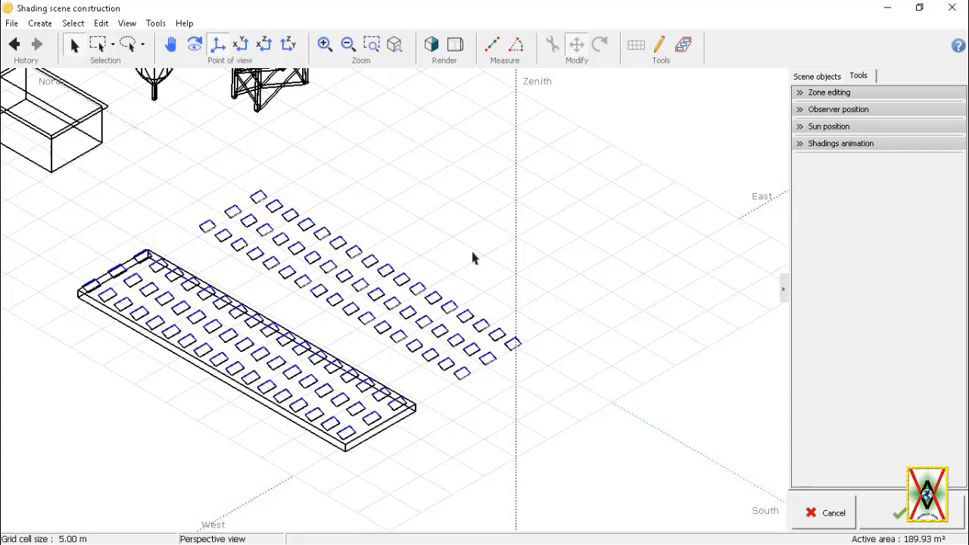
{"action": "left_click", "coordinate": [265, 45]}
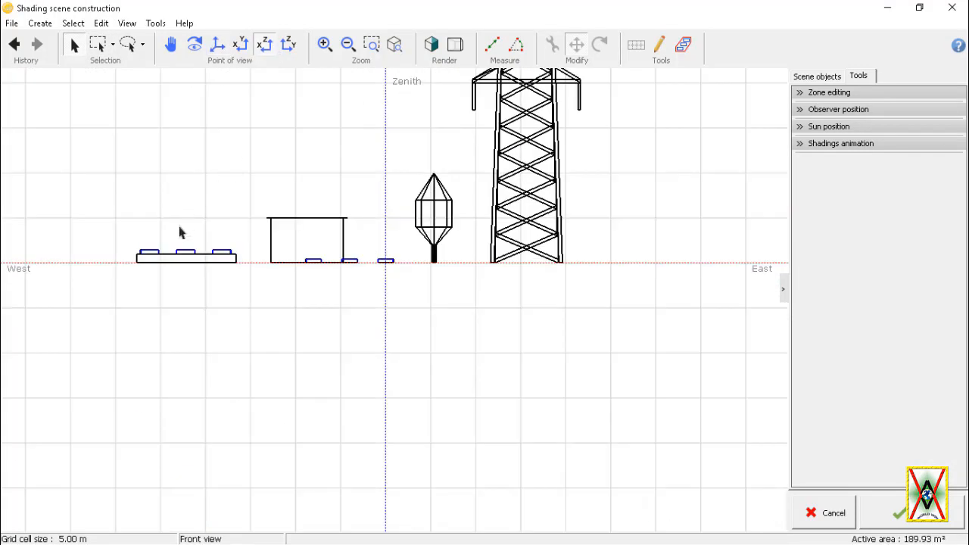
{"action": "left_click", "coordinate": [171, 45]}
{"action": "scroll", "coordinate": [182, 257], "scroll_direction": "up", "scroll_amount": 5}
{"action": "left_click_drag", "start_coordinate": [253, 243], "coordinate": [337, 259]}
{"action": "scroll", "coordinate": [283, 260], "scroll_direction": "up", "scroll_amount": 6}
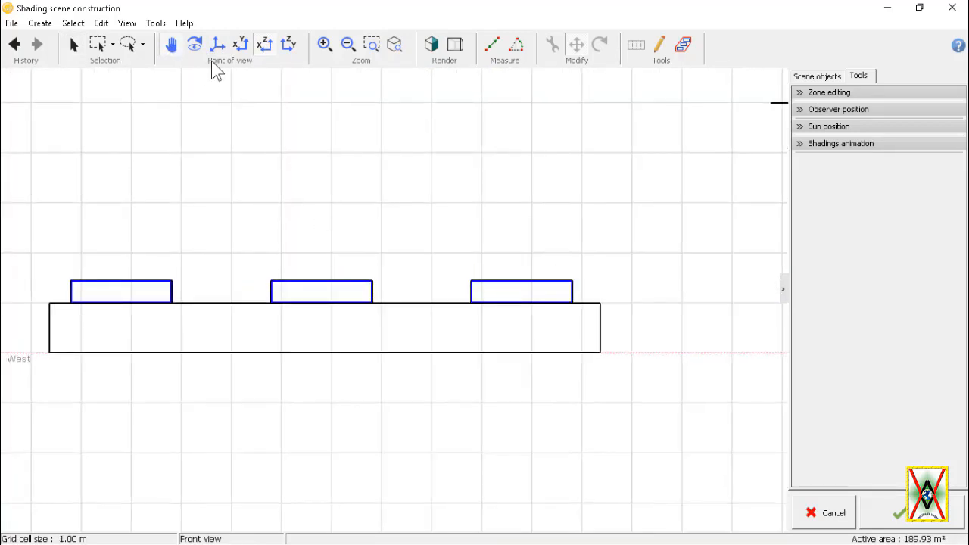
{"action": "left_click", "coordinate": [98, 45]}
{"action": "left_click_drag", "start_coordinate": [587, 290], "coordinate": [60, 231]}
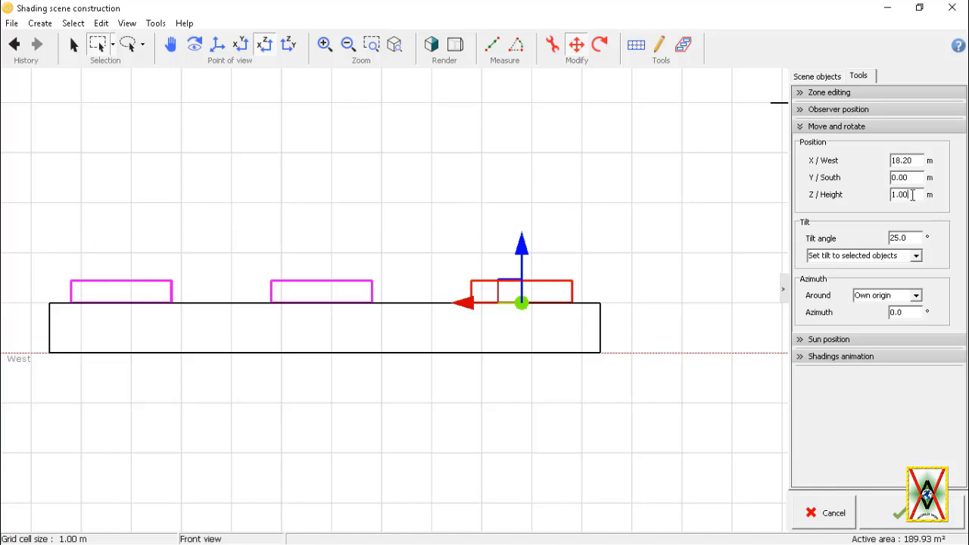
{"action": "left_click_drag", "start_coordinate": [913, 194], "coordinate": [898, 195]}
{"action": "type", "text": "02"}
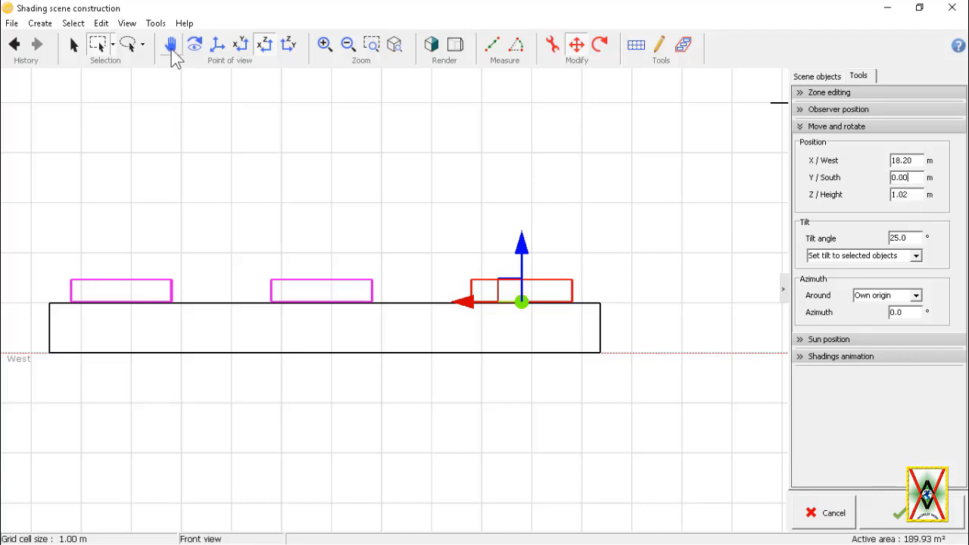
{"action": "left_click", "coordinate": [75, 49]}
{"action": "left_click", "coordinate": [459, 252]}
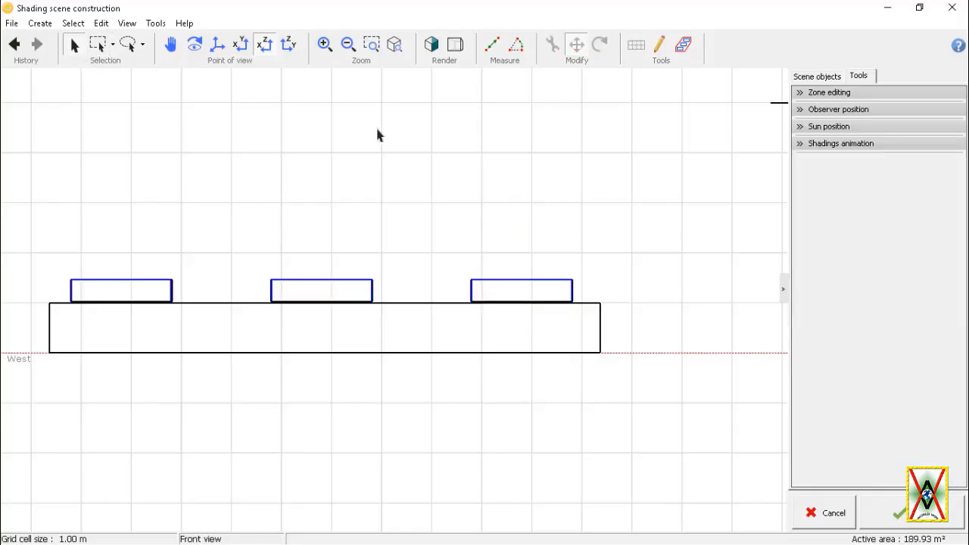
Run the shadings animation for 12/21/2018 with a 15-minute step duration in the perspective view.
{"action": "left_click", "coordinate": [218, 47]}
{"action": "scroll", "coordinate": [423, 235], "scroll_direction": "down", "scroll_amount": 7}
{"action": "left_click", "coordinate": [172, 45]}
{"action": "left_click_drag", "start_coordinate": [198, 98], "coordinate": [240, 204]}
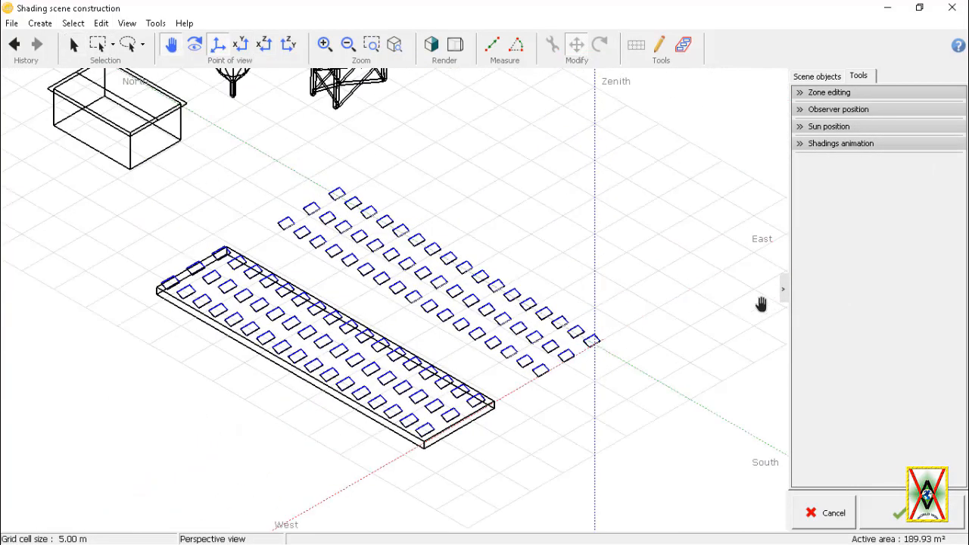
{"action": "left_click", "coordinate": [800, 145]}
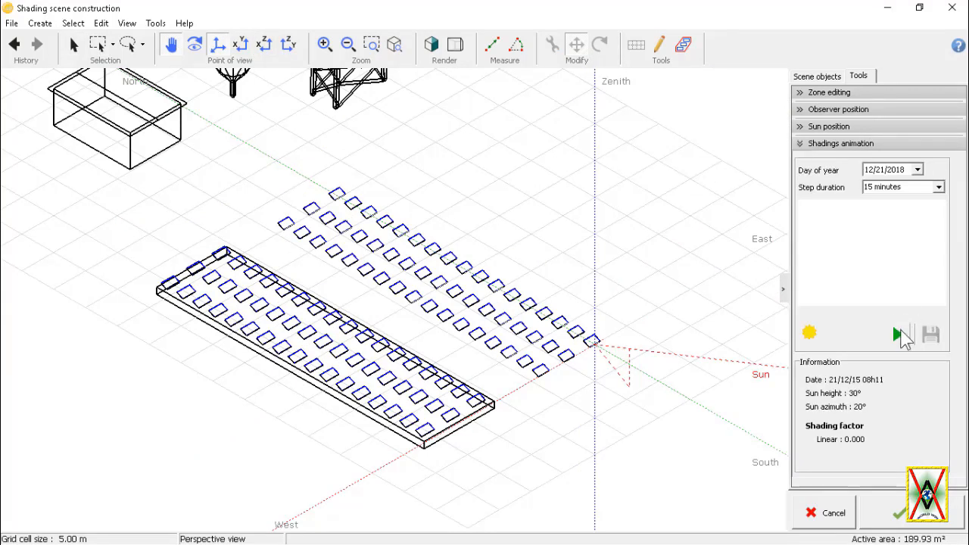
{"action": "left_click", "coordinate": [898, 335]}
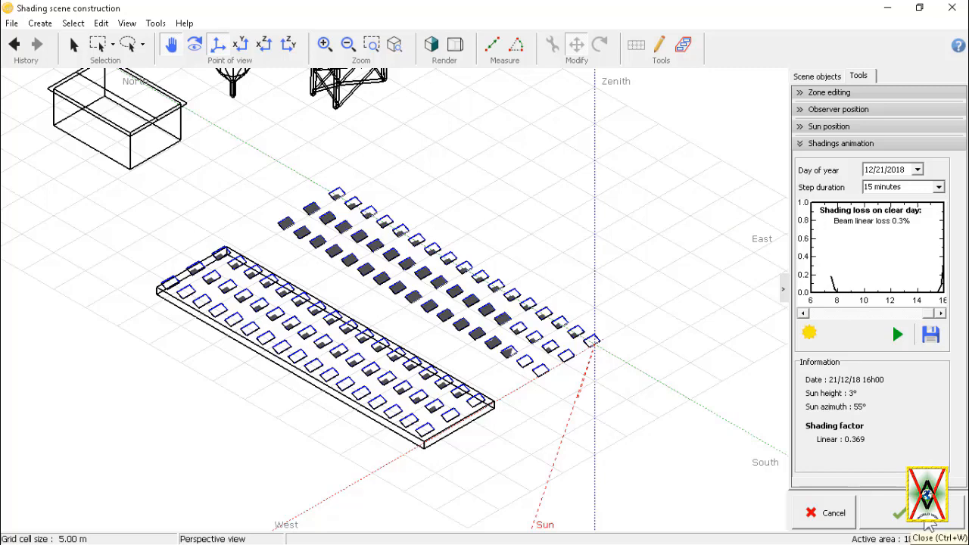
Close the shading scene construction and compute the shading factor table.
{"action": "left_click", "coordinate": [928, 521]}
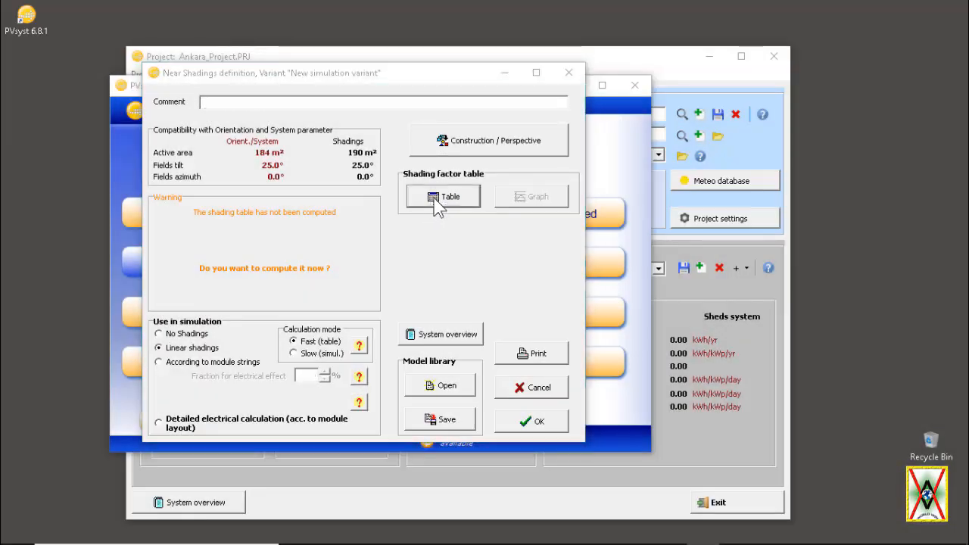
{"action": "left_click", "coordinate": [435, 202]}
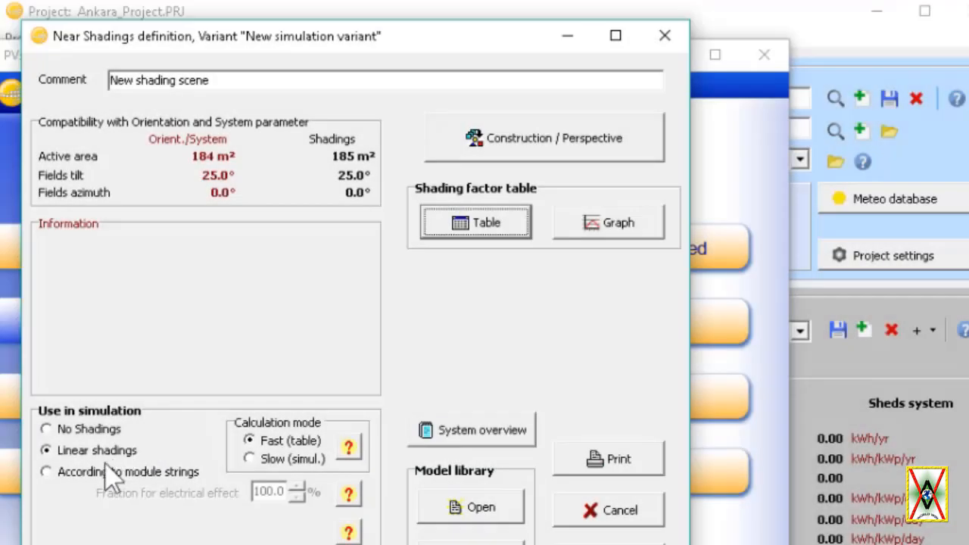
Try to set the use in simulation to According to module strings, leaving the near shadings definition without confirming.
{"action": "left_click", "coordinate": [47, 472]}
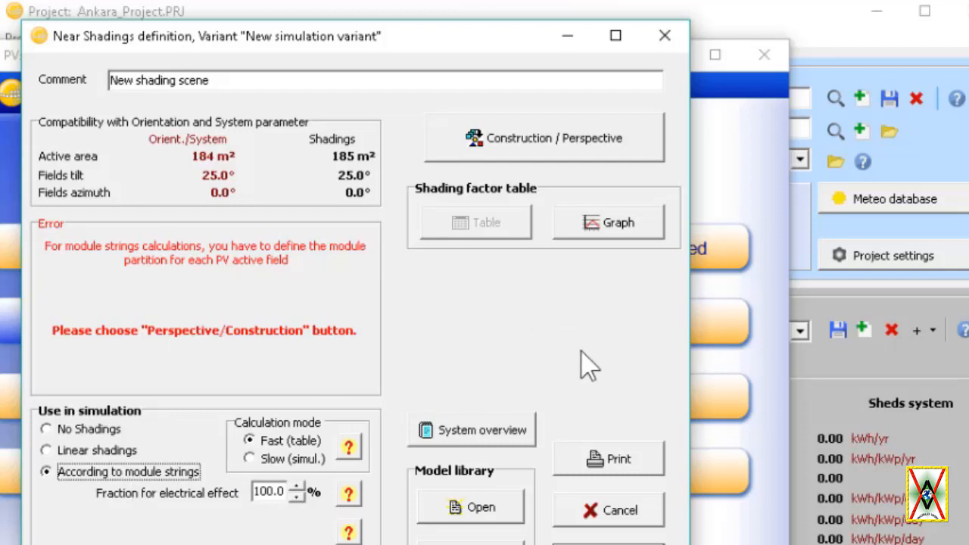
{"action": "left_click", "coordinate": [665, 36]}
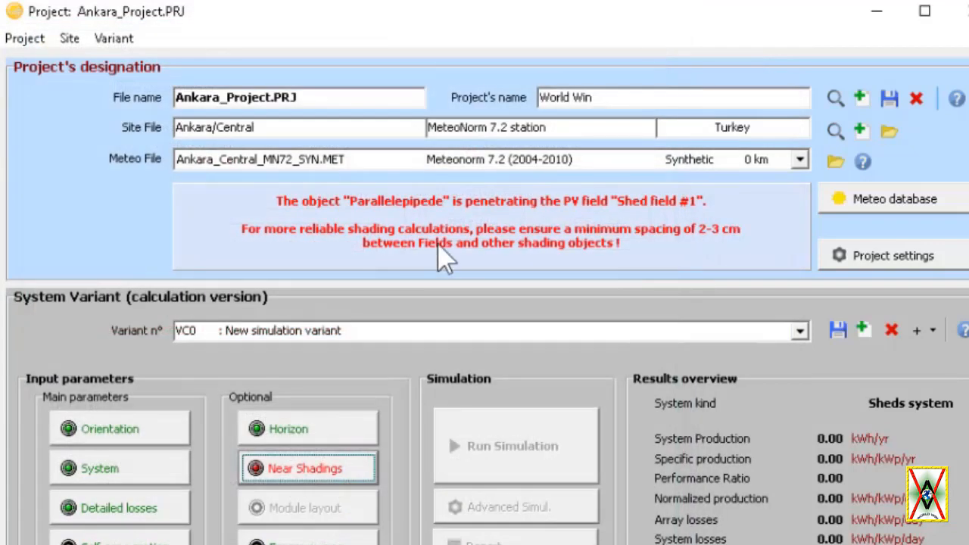
Check the cells in series and in parallel of sub-array #1's AEG AS-M602G-300 module in the system definition.
{"action": "left_click", "coordinate": [130, 457]}
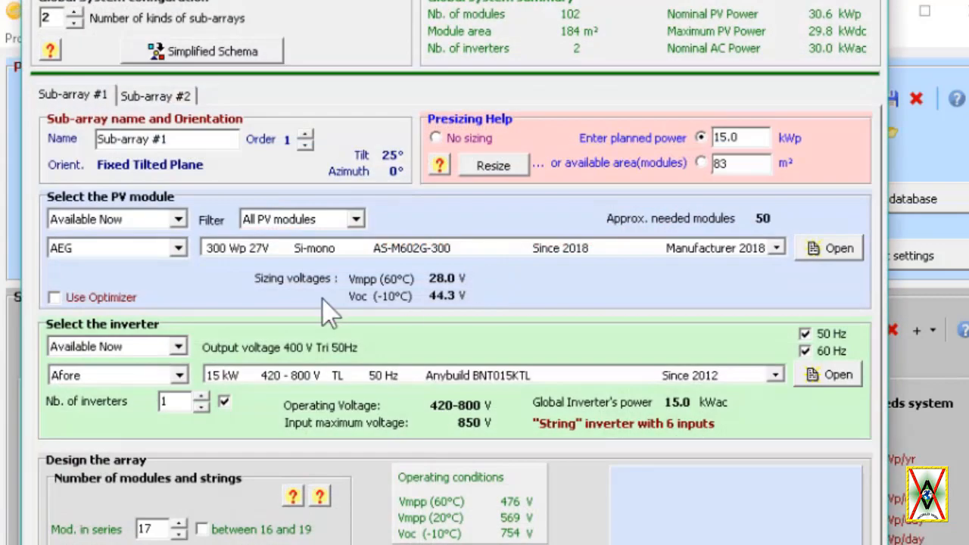
{"action": "left_click", "coordinate": [837, 248]}
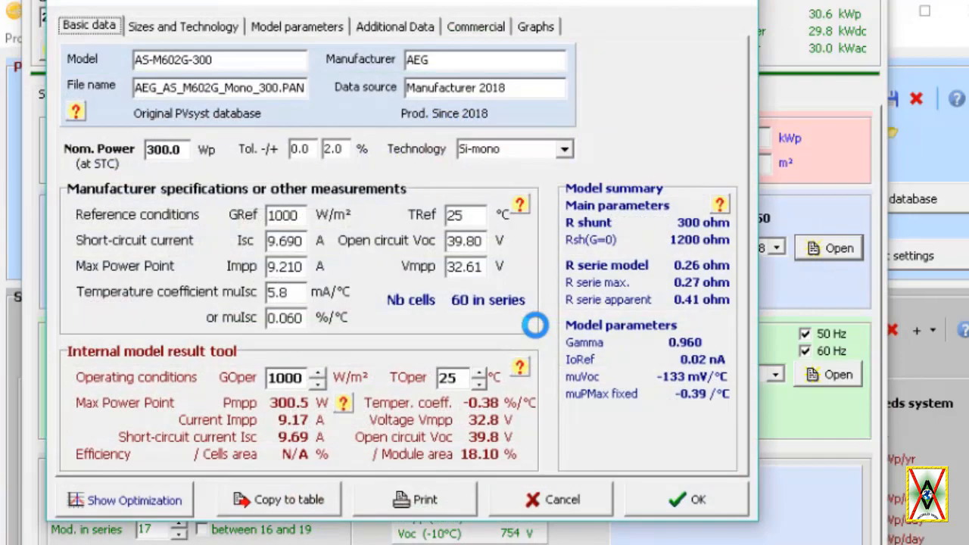
{"action": "left_click", "coordinate": [196, 25]}
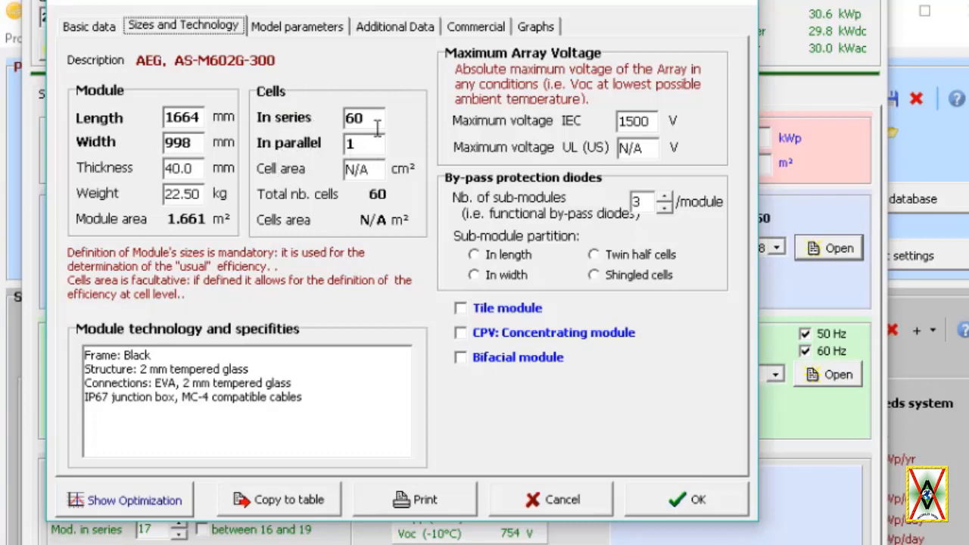
{"action": "left_click_drag", "start_coordinate": [369, 121], "coordinate": [333, 117]}
{"action": "double_click", "coordinate": [351, 146]}
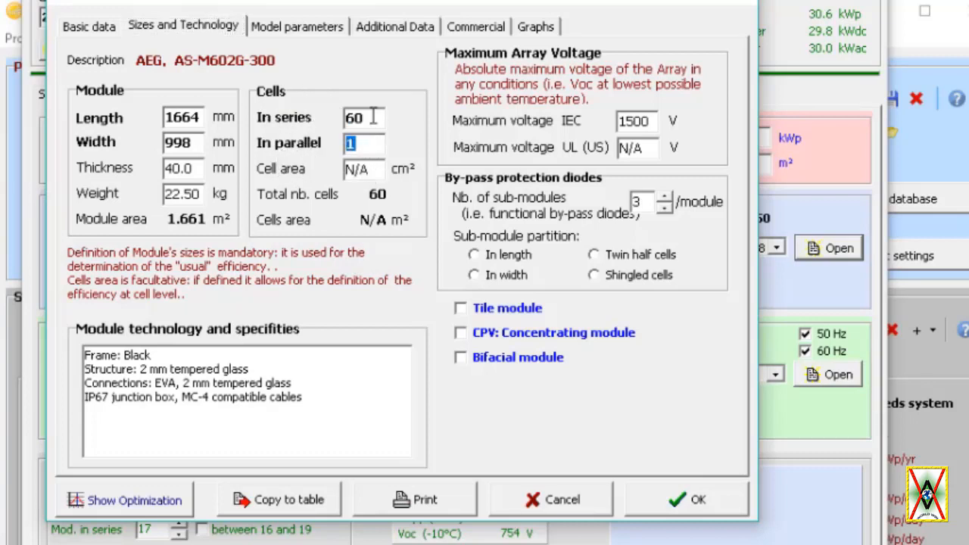
{"action": "left_click", "coordinate": [374, 116]}
{"action": "key", "text": "Return"}
Check the cells in series and in parallel of sub-array #2's Silfab SLG 300P module.
{"action": "left_click", "coordinate": [155, 94]}
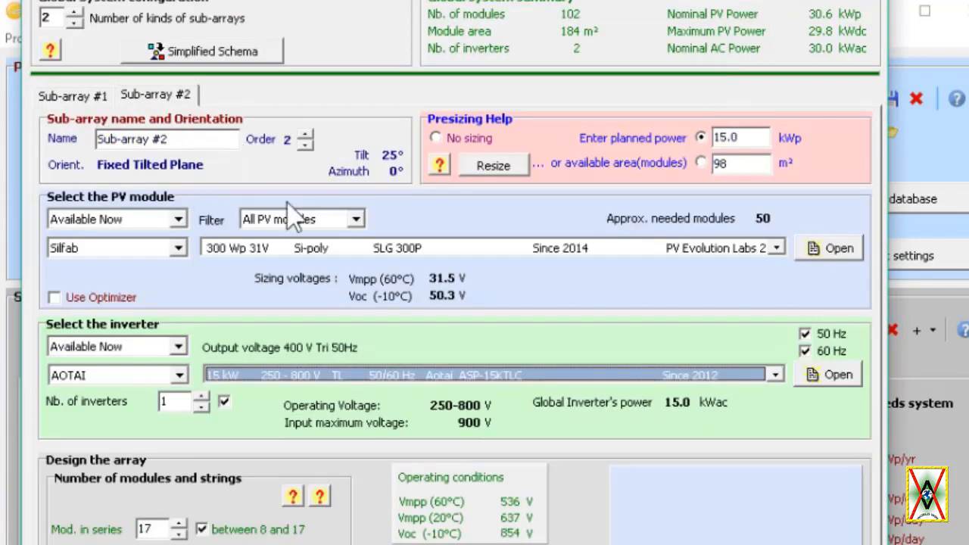
{"action": "left_click", "coordinate": [831, 249]}
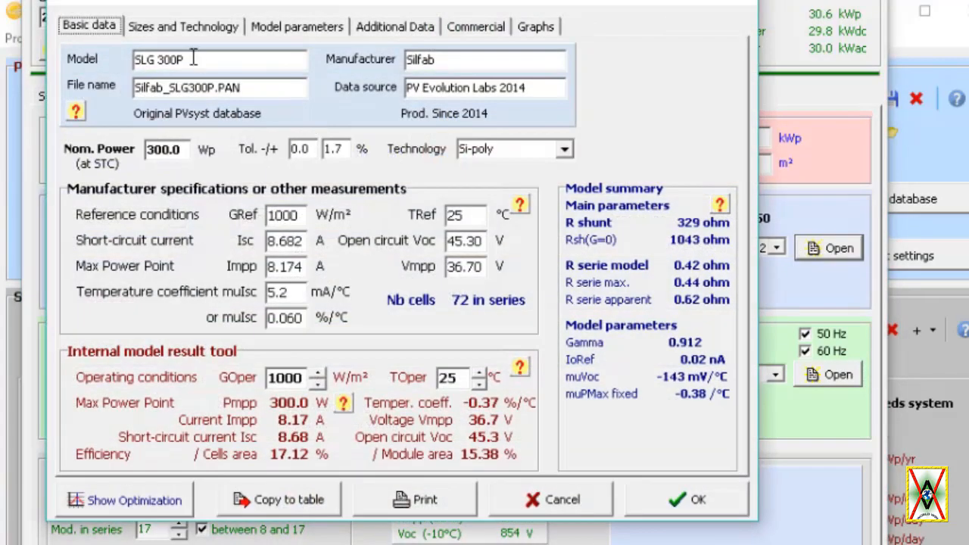
{"action": "left_click", "coordinate": [183, 26]}
{"action": "left_click_drag", "start_coordinate": [371, 117], "coordinate": [322, 114]}
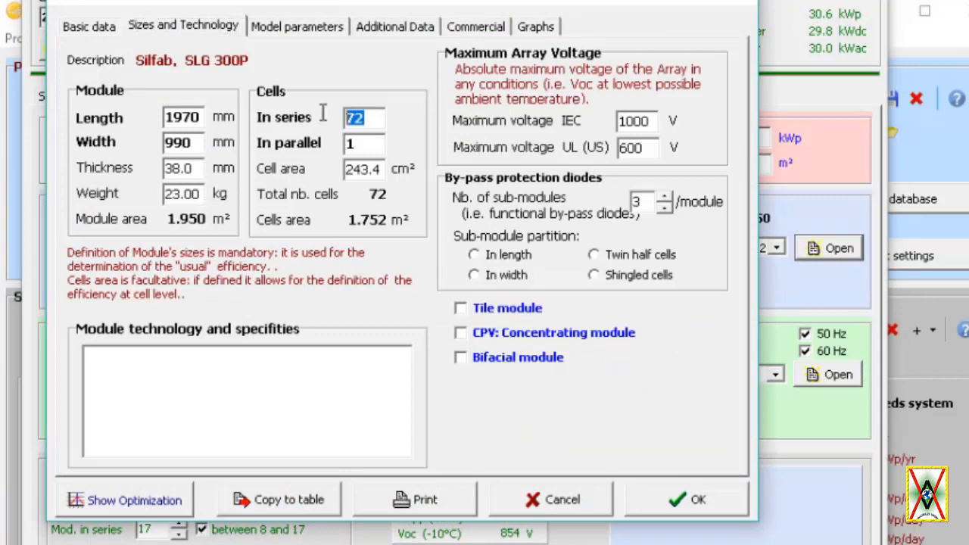
{"action": "left_click_drag", "start_coordinate": [365, 144], "coordinate": [343, 146]}
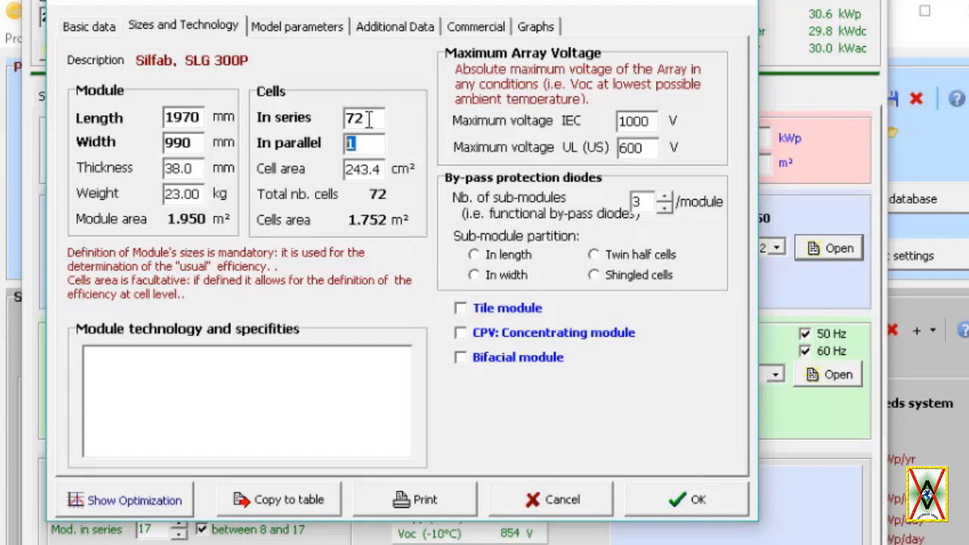
{"action": "left_click", "coordinate": [543, 503]}
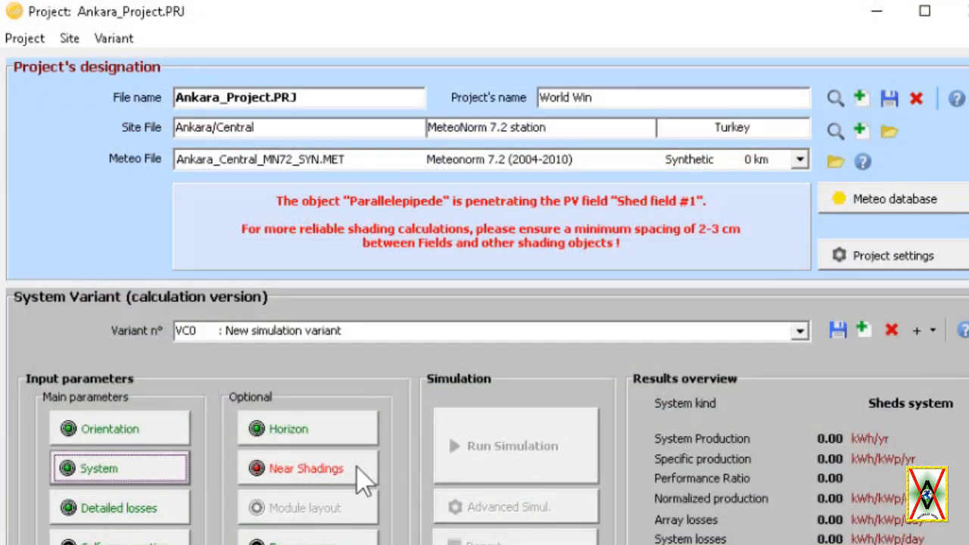
Set the near shadings' use in simulation to According to module strings and open the scene construction.
{"action": "left_click", "coordinate": [356, 467]}
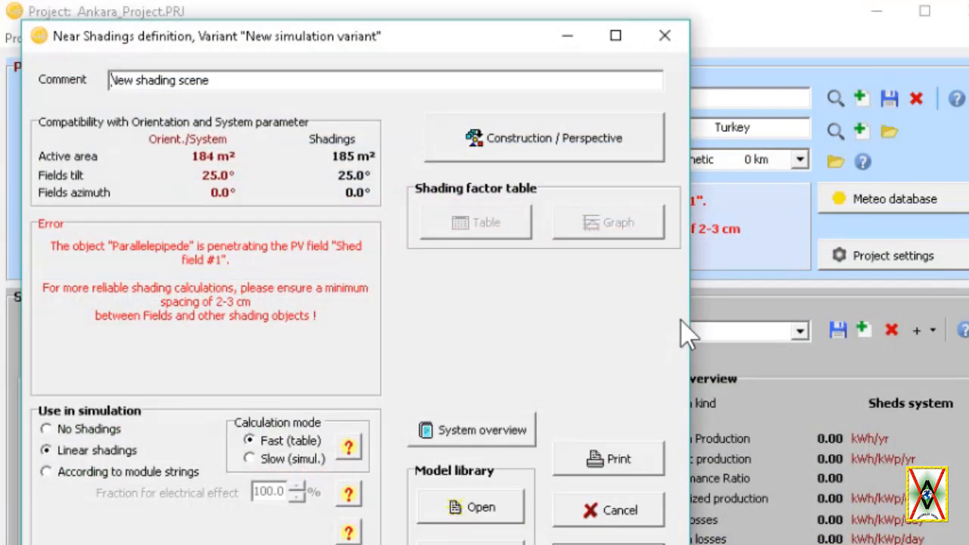
{"action": "left_click", "coordinate": [125, 473]}
{"action": "left_click", "coordinate": [587, 159]}
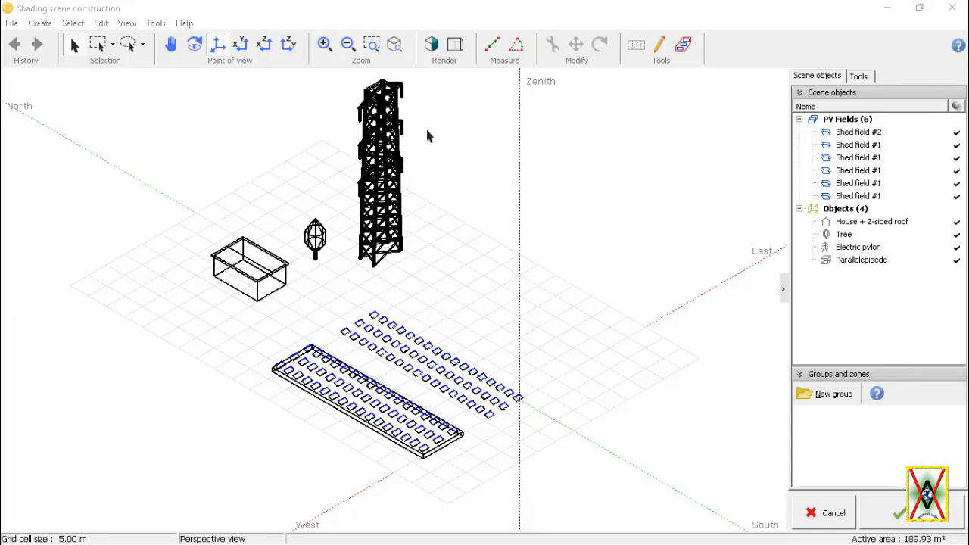
Partition the three shed fields east of the slab into module chains with 60 strings in width and 1 in height, for the selection only.
{"action": "left_click", "coordinate": [242, 45]}
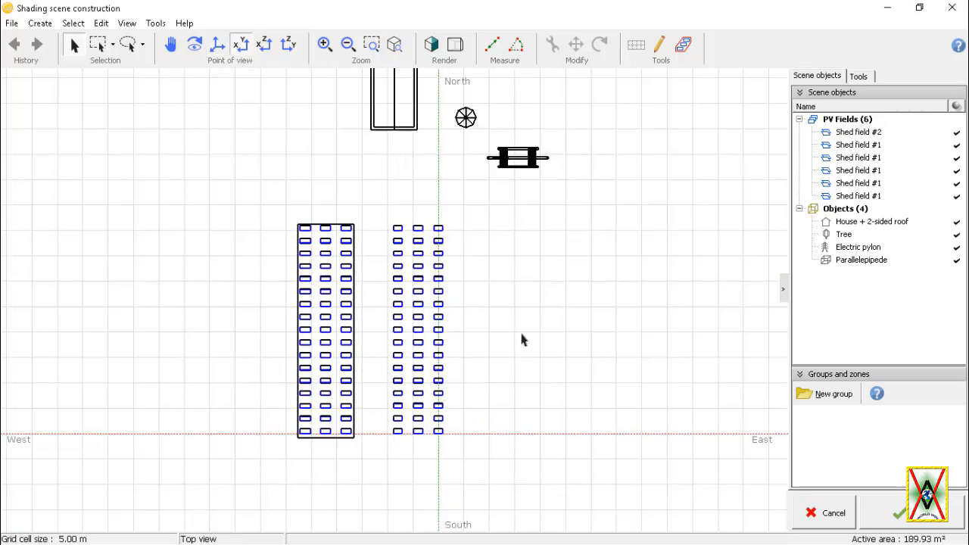
{"action": "left_click", "coordinate": [171, 45]}
{"action": "left_click_drag", "start_coordinate": [387, 284], "coordinate": [450, 206]}
{"action": "scroll", "coordinate": [393, 188], "scroll_direction": "up", "scroll_amount": 3}
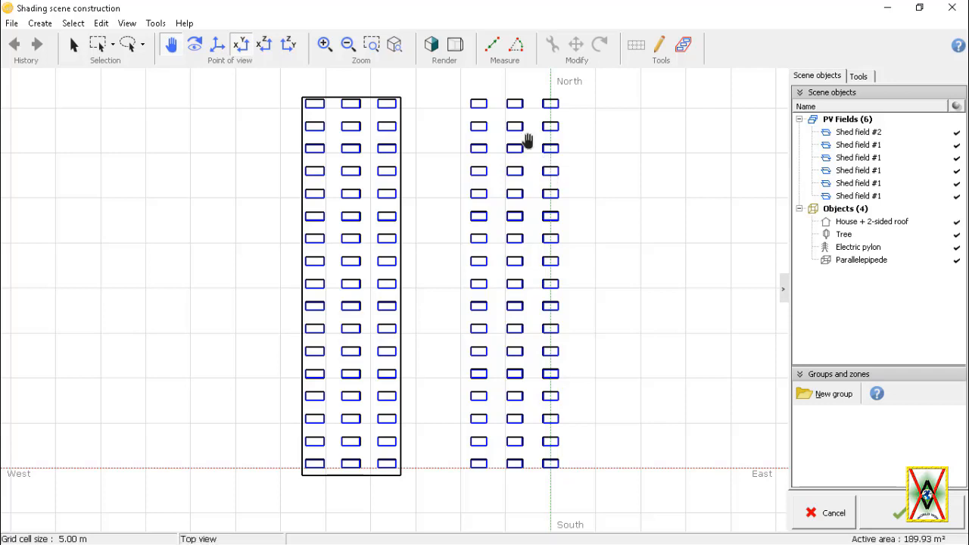
{"action": "left_click", "coordinate": [99, 44]}
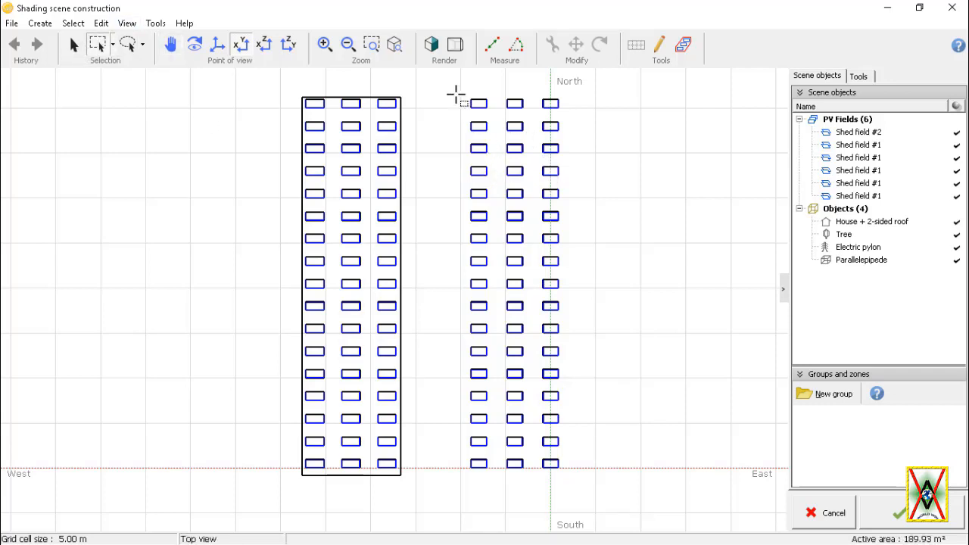
{"action": "left_click_drag", "start_coordinate": [456, 95], "coordinate": [598, 486]}
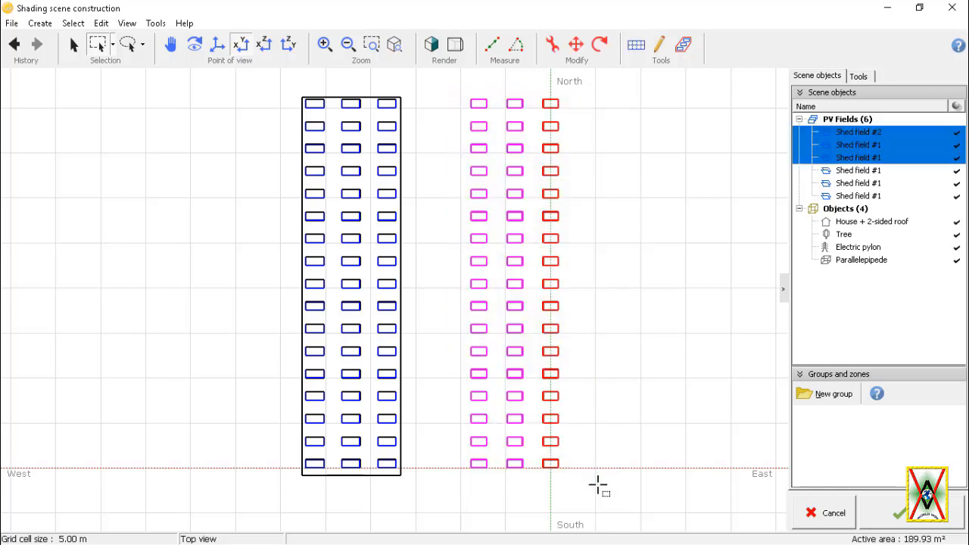
{"action": "left_click", "coordinate": [101, 24]}
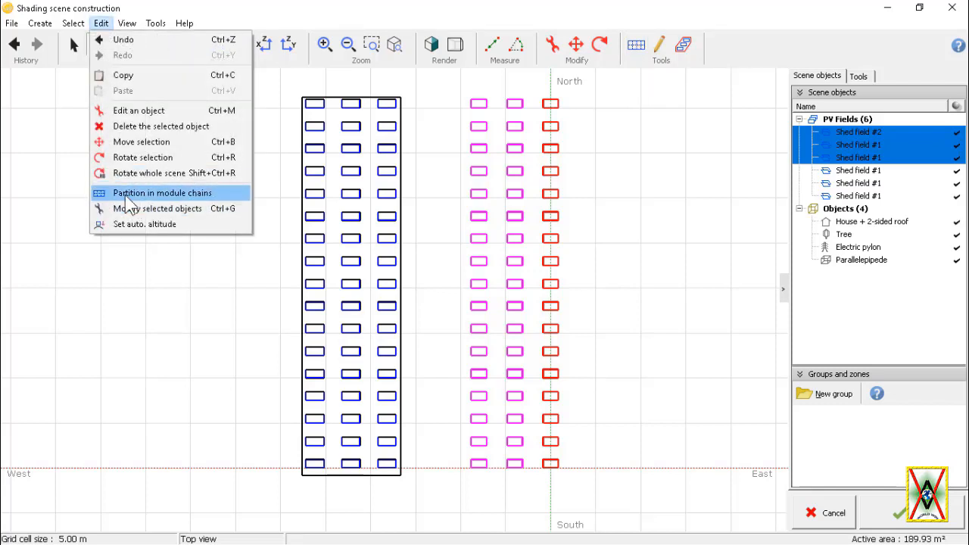
{"action": "left_click", "coordinate": [190, 197]}
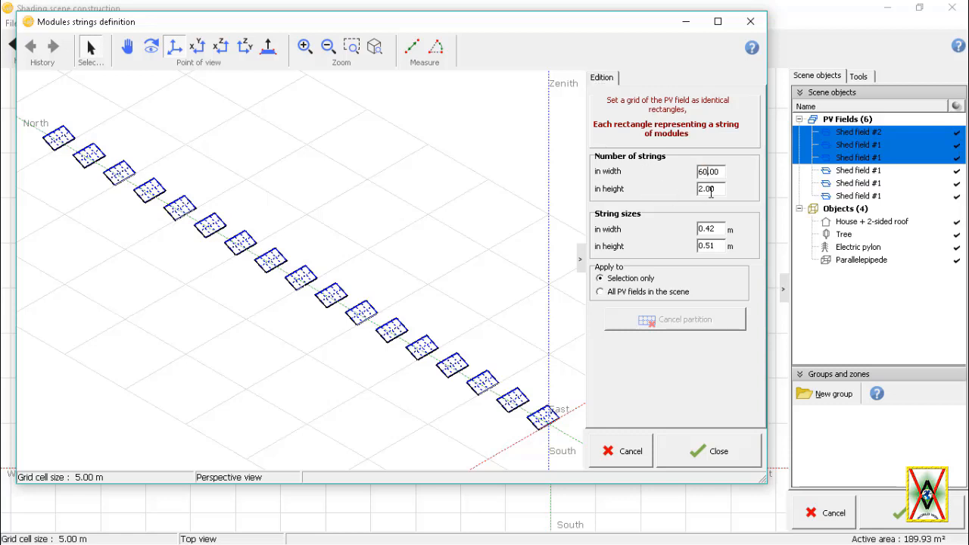
{"action": "left_click_drag", "start_coordinate": [706, 192], "coordinate": [637, 194]}
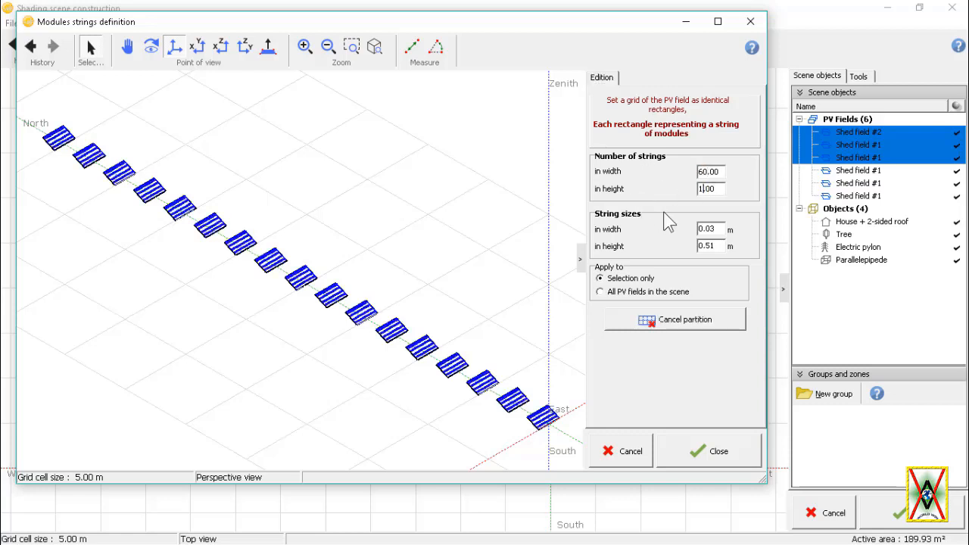
{"action": "left_click", "coordinate": [691, 453]}
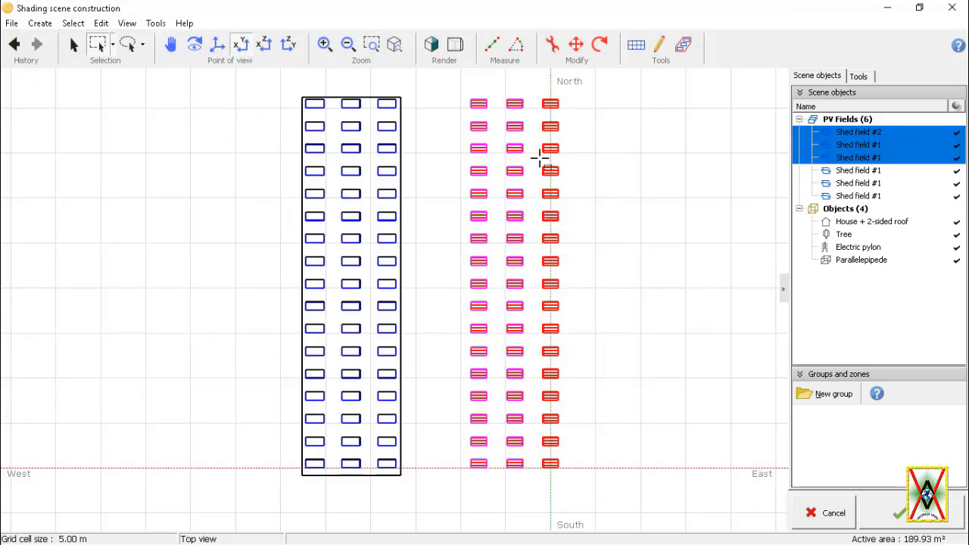
Examine the string partition of the sheds east of the slab up close.
{"action": "left_click", "coordinate": [170, 44]}
{"action": "scroll", "coordinate": [528, 165], "scroll_direction": "up", "scroll_amount": 10}
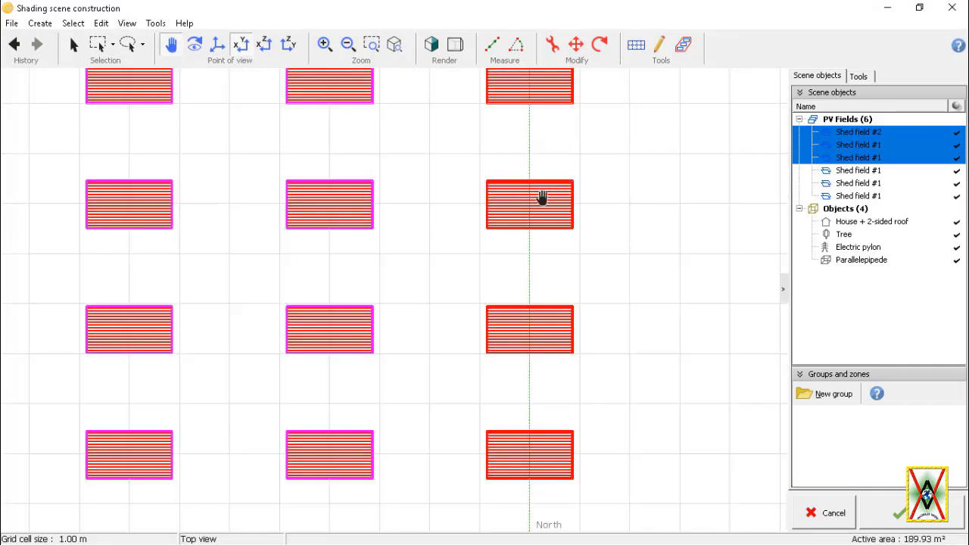
{"action": "scroll", "coordinate": [511, 199], "scroll_direction": "up", "scroll_amount": 5}
{"action": "scroll", "coordinate": [443, 249], "scroll_direction": "up", "scroll_amount": 2}
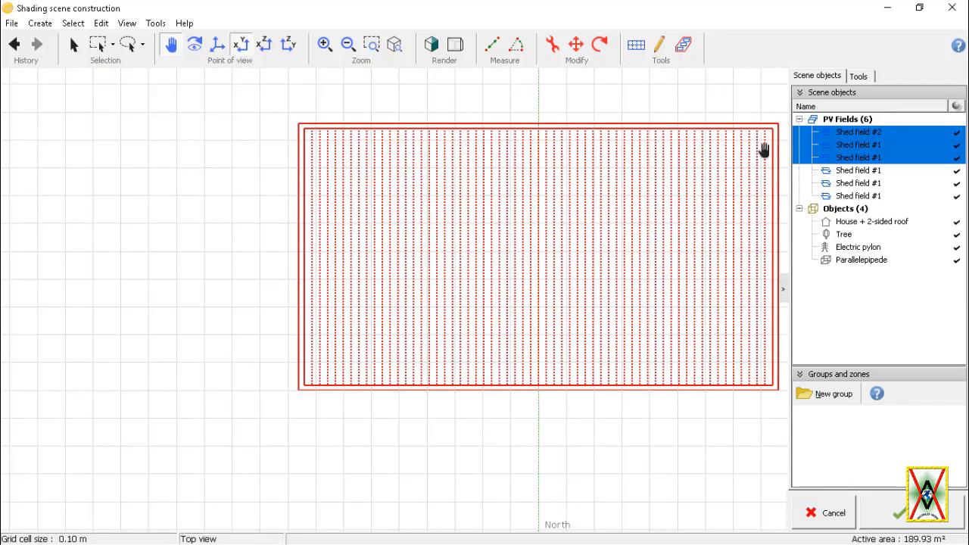
{"action": "scroll", "coordinate": [481, 176], "scroll_direction": "down", "scroll_amount": 8}
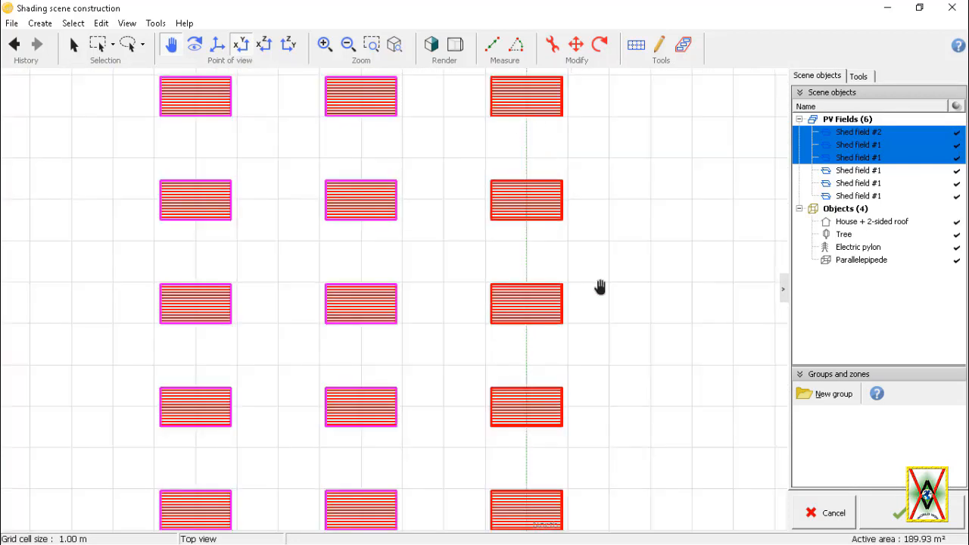
{"action": "scroll", "coordinate": [564, 242], "scroll_direction": "down", "scroll_amount": 4}
{"action": "scroll", "coordinate": [593, 230], "scroll_direction": "down", "scroll_amount": 1}
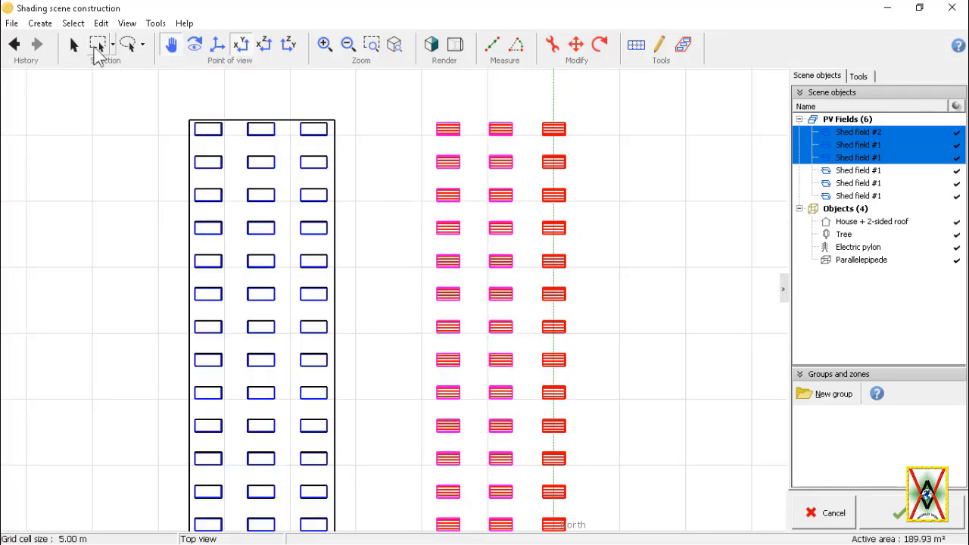
Partition the three shed fields on the slab into module chains with 72 strings in width and 2 in height, for the selection only.
{"action": "left_click", "coordinate": [96, 44]}
{"action": "scroll", "coordinate": [265, 148], "scroll_direction": "down", "scroll_amount": 2}
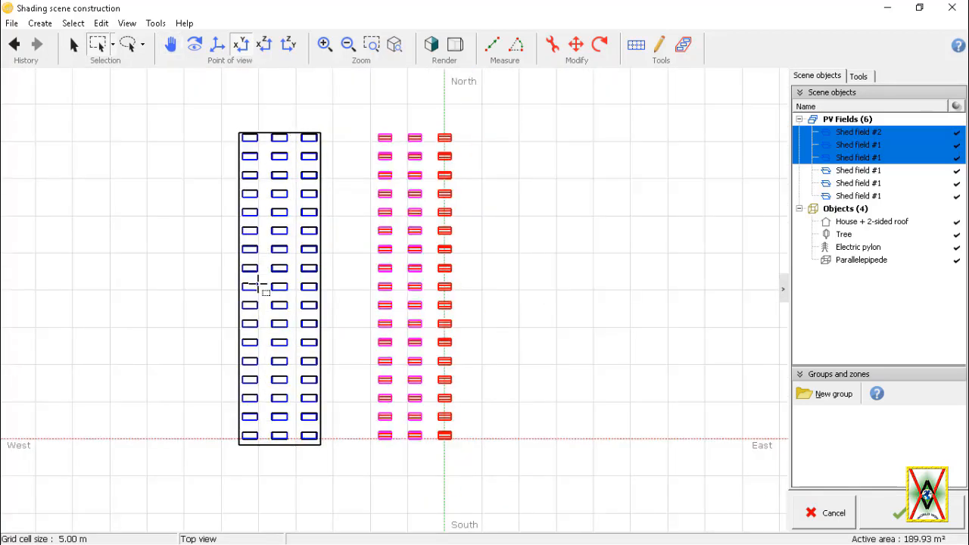
{"action": "left_click", "coordinate": [310, 437]}
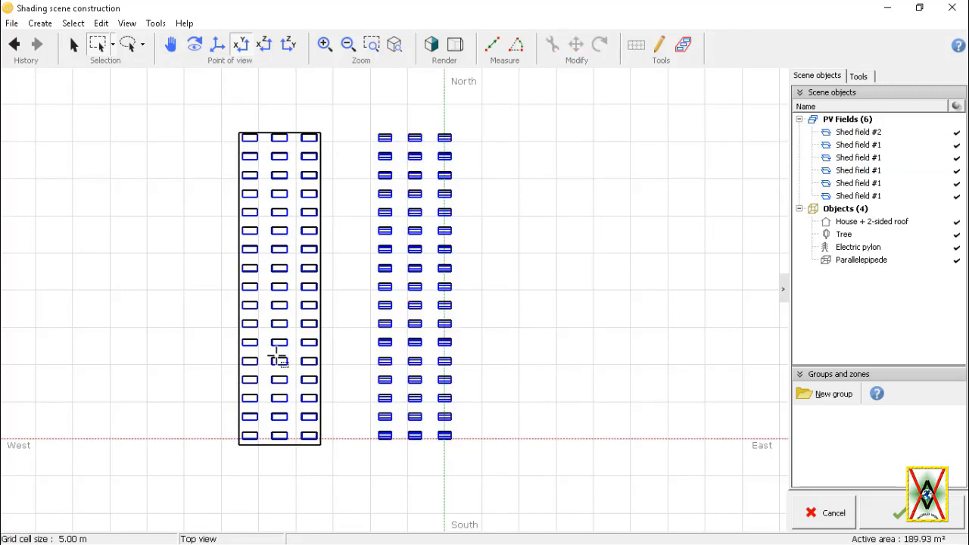
{"action": "scroll", "coordinate": [288, 141], "scroll_direction": "up", "scroll_amount": 2}
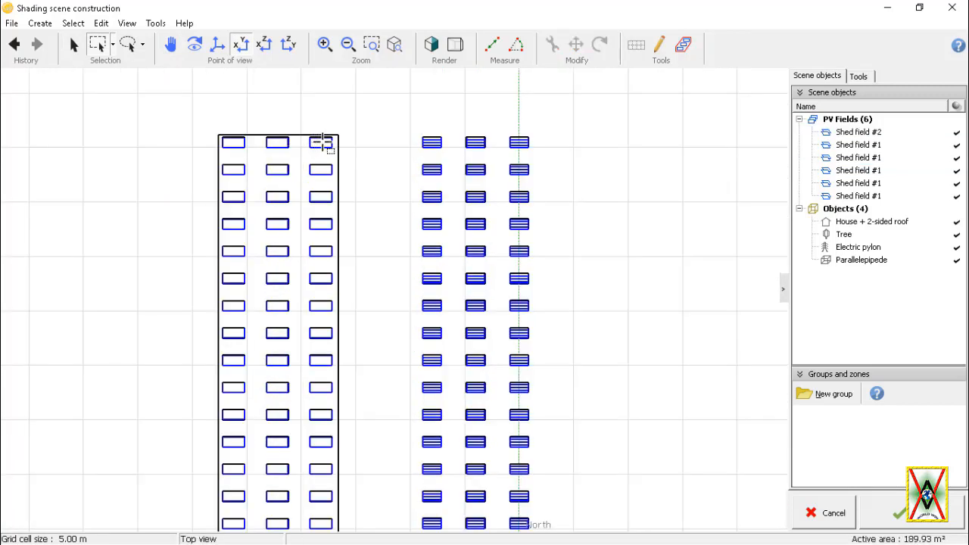
{"action": "left_click_drag", "start_coordinate": [322, 142], "coordinate": [234, 526]}
{"action": "scroll", "coordinate": [341, 163], "scroll_direction": "up", "scroll_amount": 3}
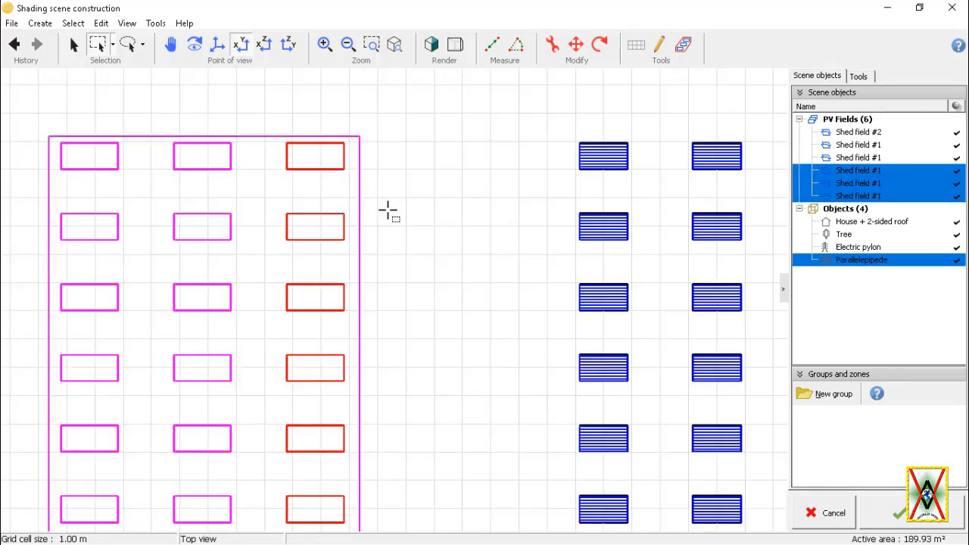
{"action": "left_click_drag", "start_coordinate": [355, 184], "coordinate": [388, 237]}
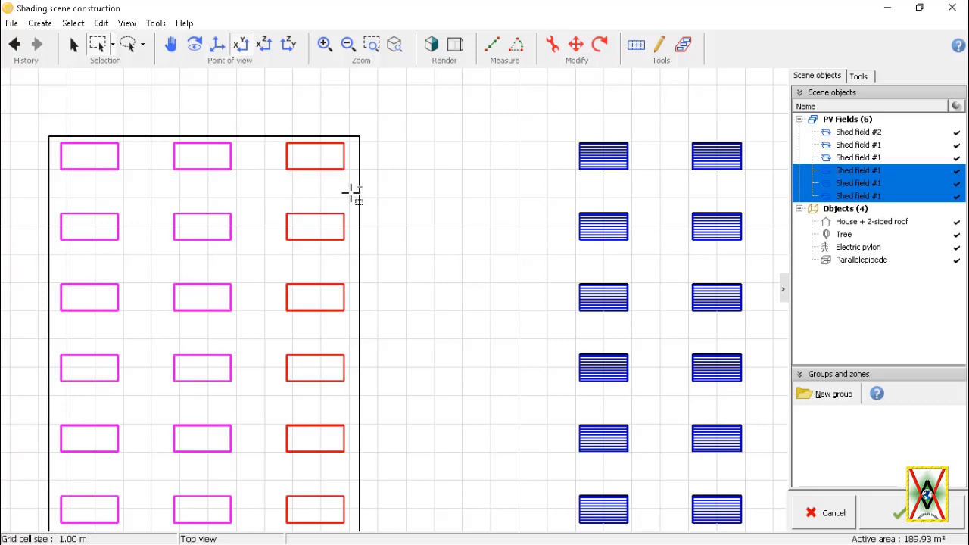
{"action": "scroll", "coordinate": [483, 121], "scroll_direction": "down", "scroll_amount": 3}
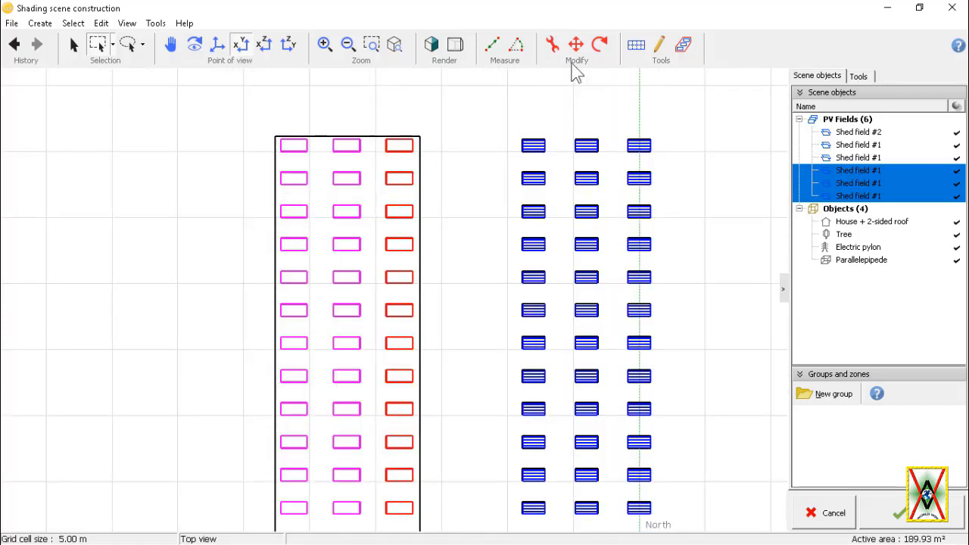
{"action": "left_click", "coordinate": [636, 47]}
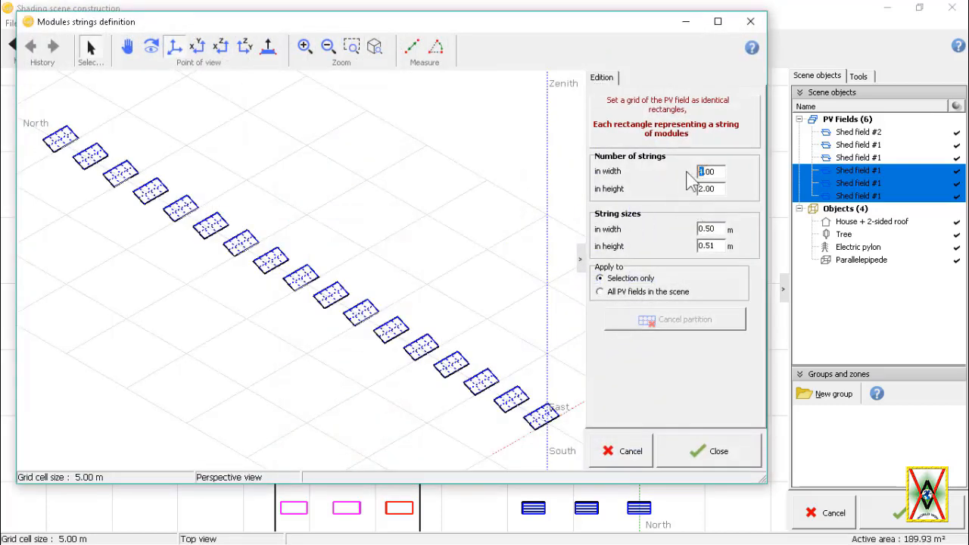
{"action": "type", "text": "72"}
{"action": "left_click", "coordinate": [702, 188]}
{"action": "type", "text": "2"}
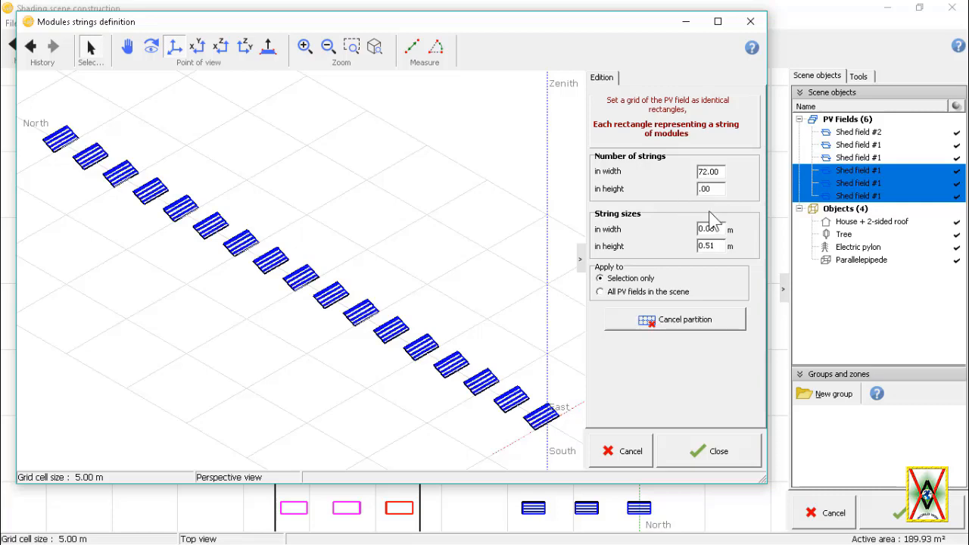
{"action": "left_click", "coordinate": [697, 454]}
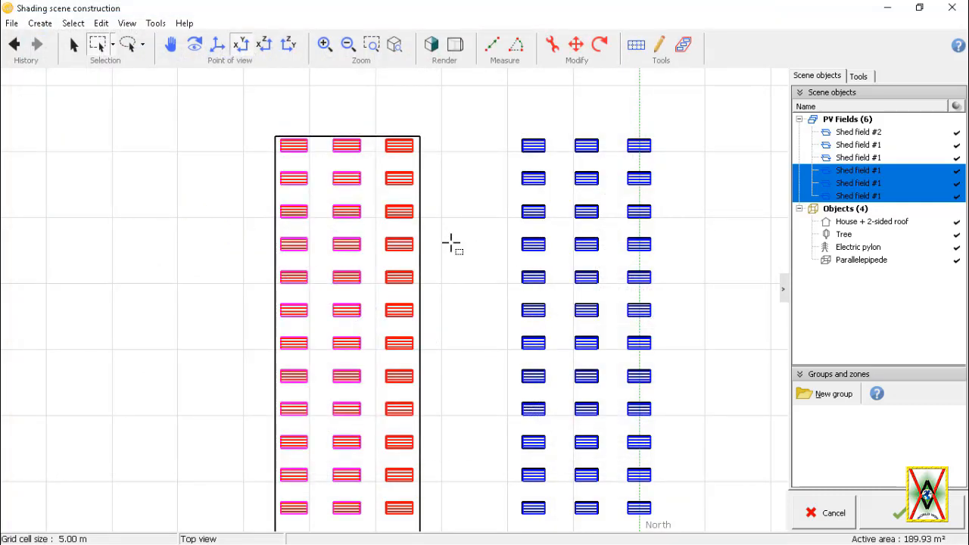
Examine the string grid of the sheds on the slab up close.
{"action": "left_click", "coordinate": [170, 44]}
{"action": "scroll", "coordinate": [424, 151], "scroll_direction": "up", "scroll_amount": 3}
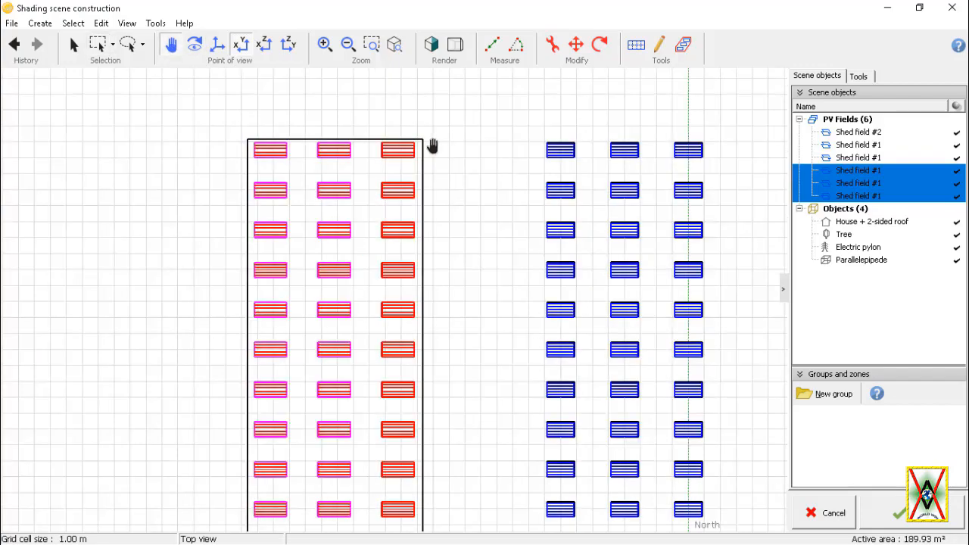
{"action": "scroll", "coordinate": [389, 177], "scroll_direction": "up", "scroll_amount": 6}
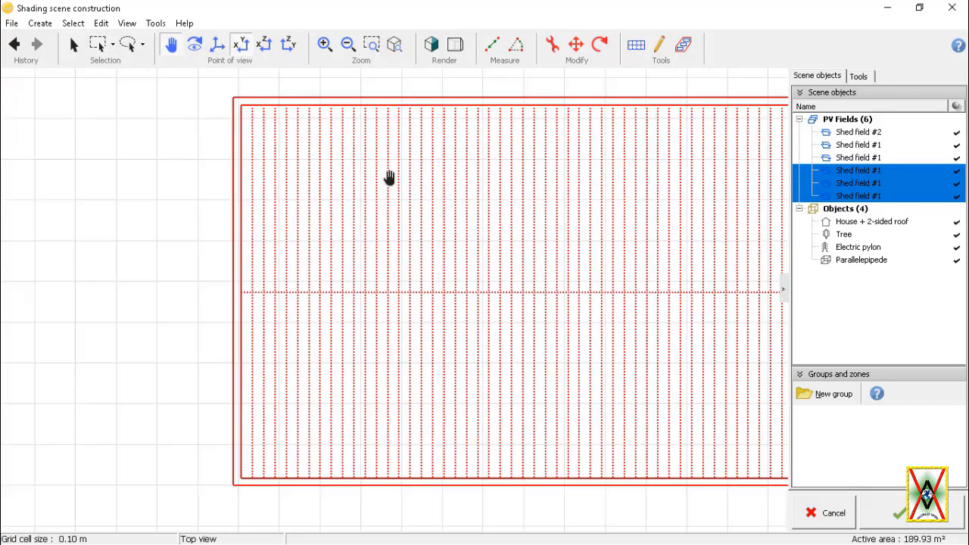
{"action": "scroll", "coordinate": [229, 123], "scroll_direction": "down", "scroll_amount": 3}
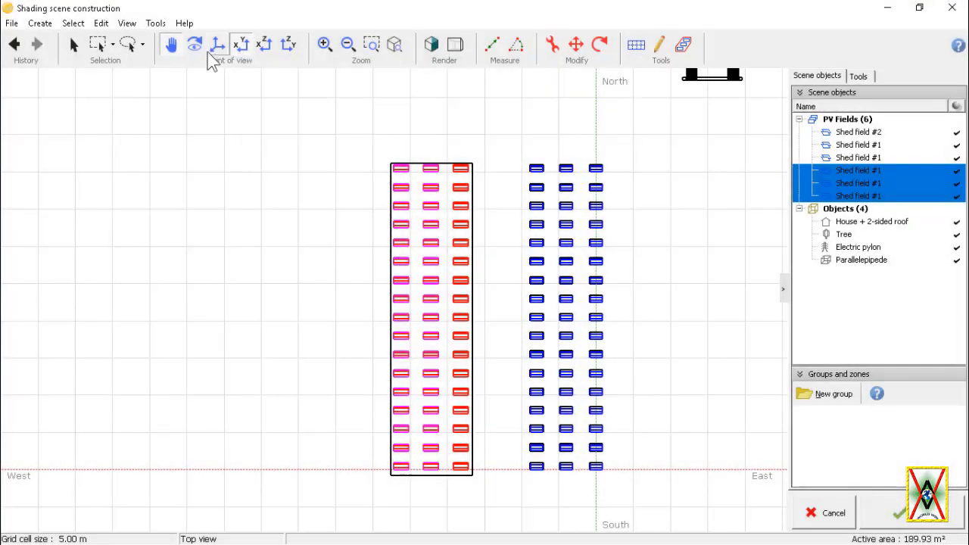
Run the shadings animation for 12/21/2018 with 15-minute steps in the perspective view, with no field selected.
{"action": "left_click", "coordinate": [217, 47]}
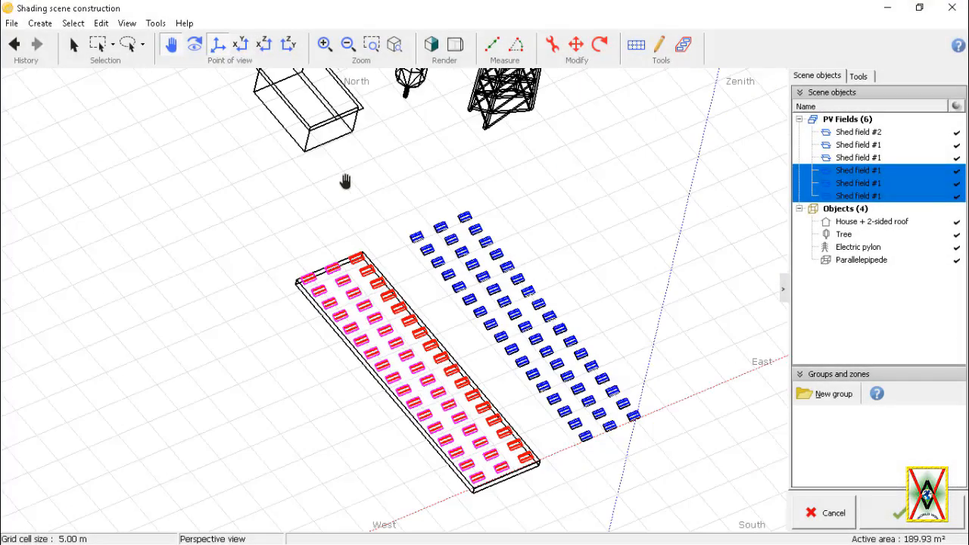
{"action": "left_click", "coordinate": [73, 45]}
{"action": "left_click", "coordinate": [579, 221]}
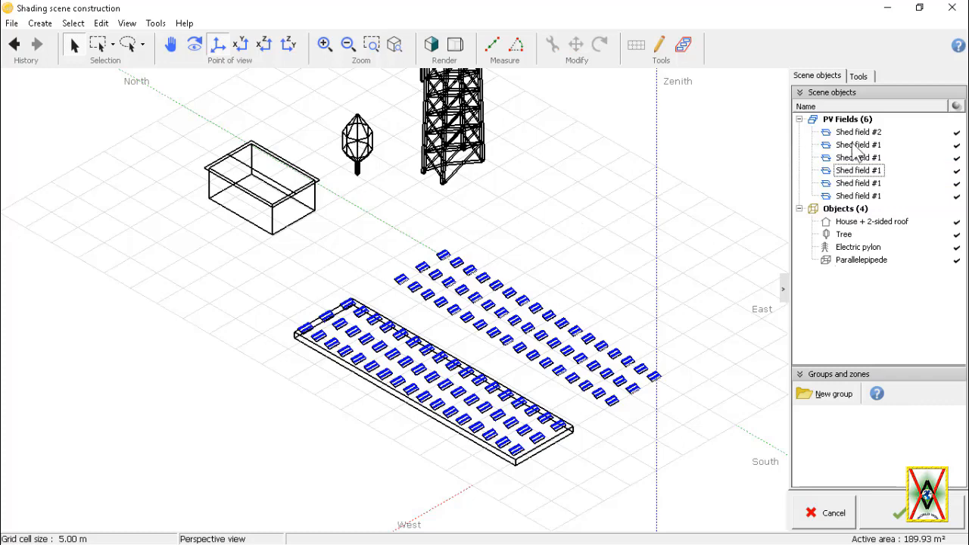
{"action": "left_click", "coordinate": [863, 74]}
{"action": "left_click", "coordinate": [803, 145]}
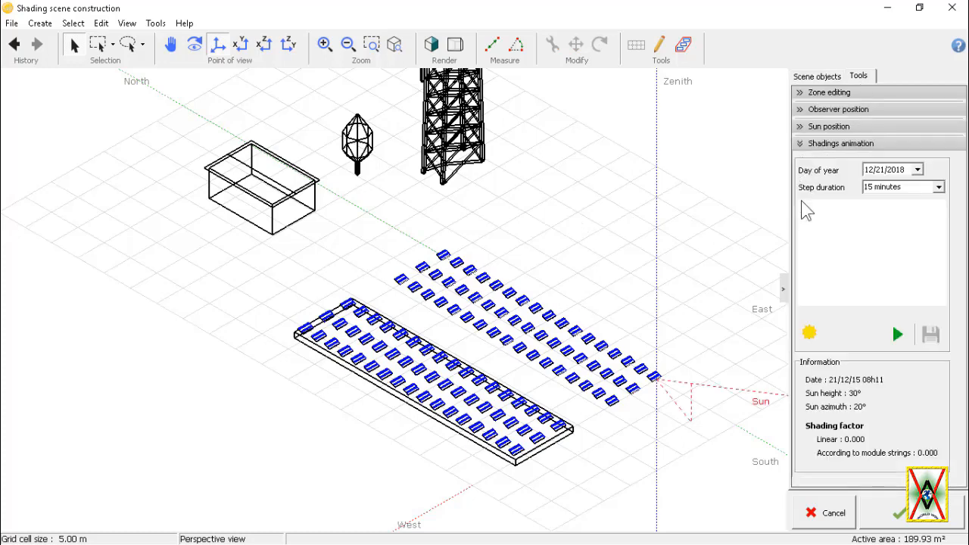
{"action": "left_click", "coordinate": [898, 334]}
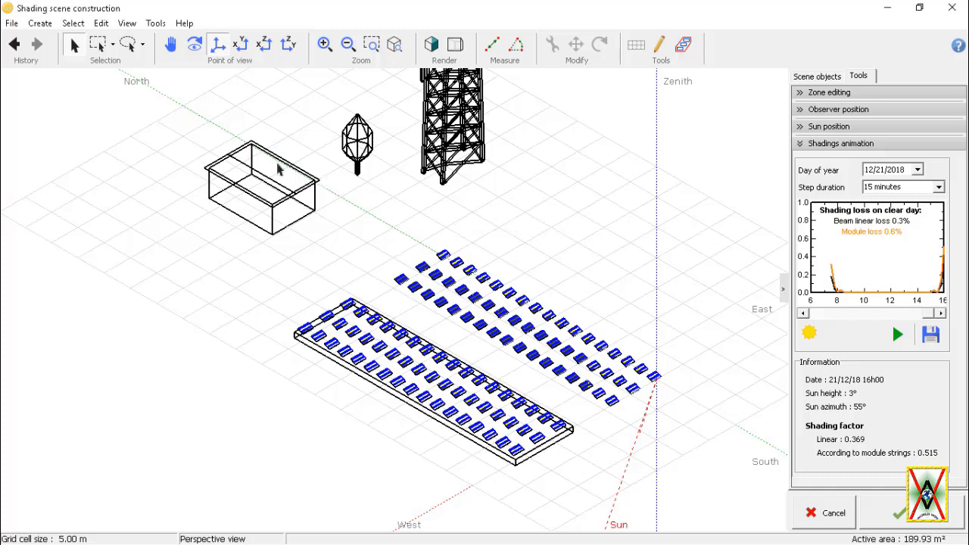
Save the shading scene as a model, overwriting __auto__Ankara_Project.VC0, and close the scene construction.
{"action": "key", "text": "ctrl+s"}
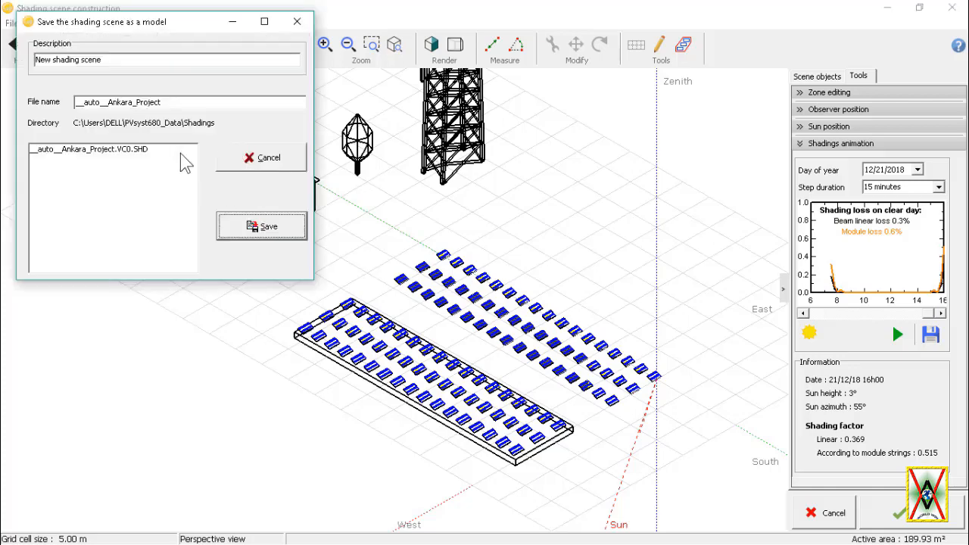
{"action": "left_click", "coordinate": [123, 168]}
{"action": "left_click", "coordinate": [262, 227]}
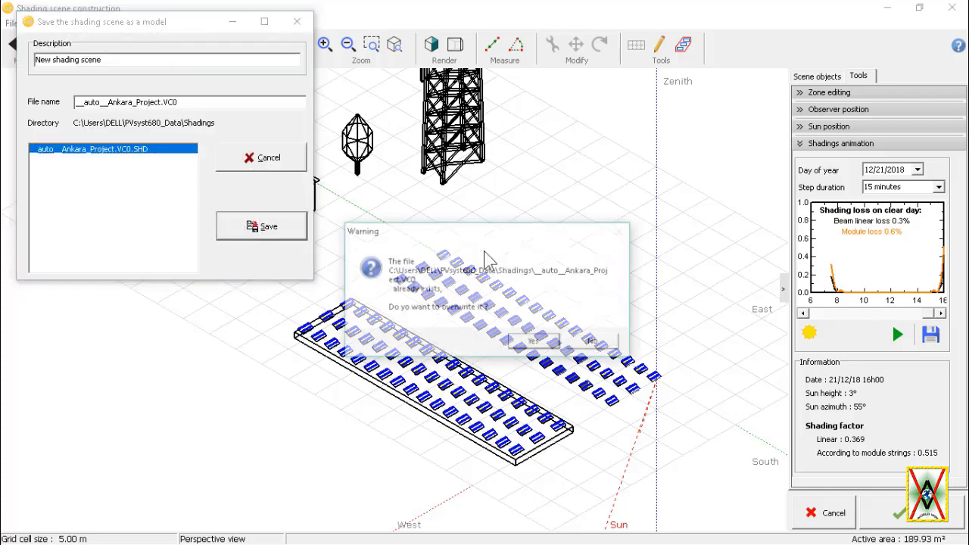
{"action": "left_click", "coordinate": [545, 341]}
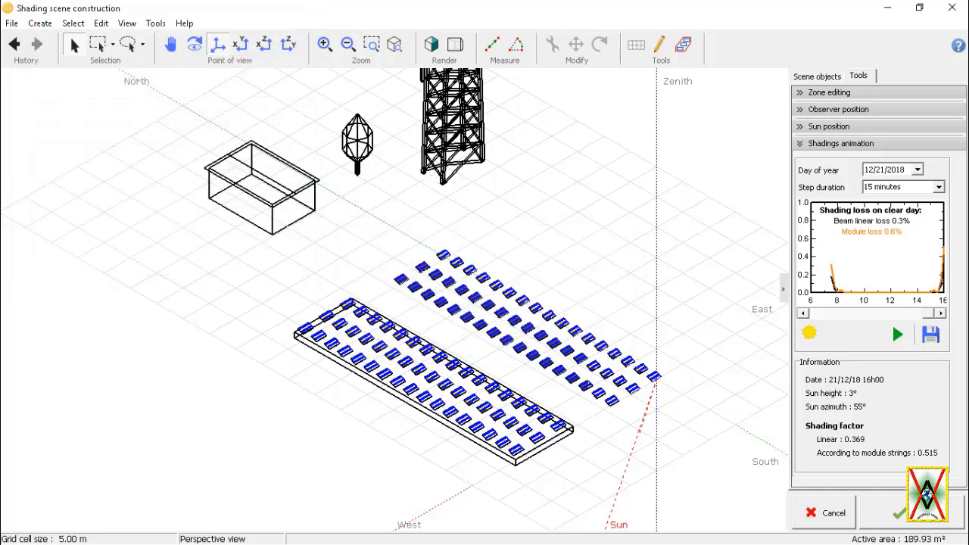
{"action": "left_click", "coordinate": [952, 8]}
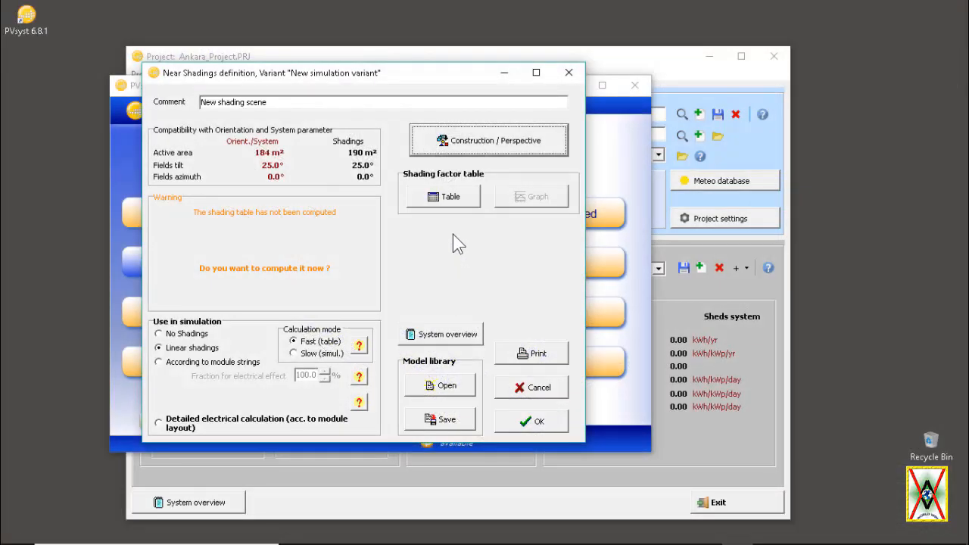
Compute the shading factor table, review it for the beam component and close it.
{"action": "left_click", "coordinate": [453, 199]}
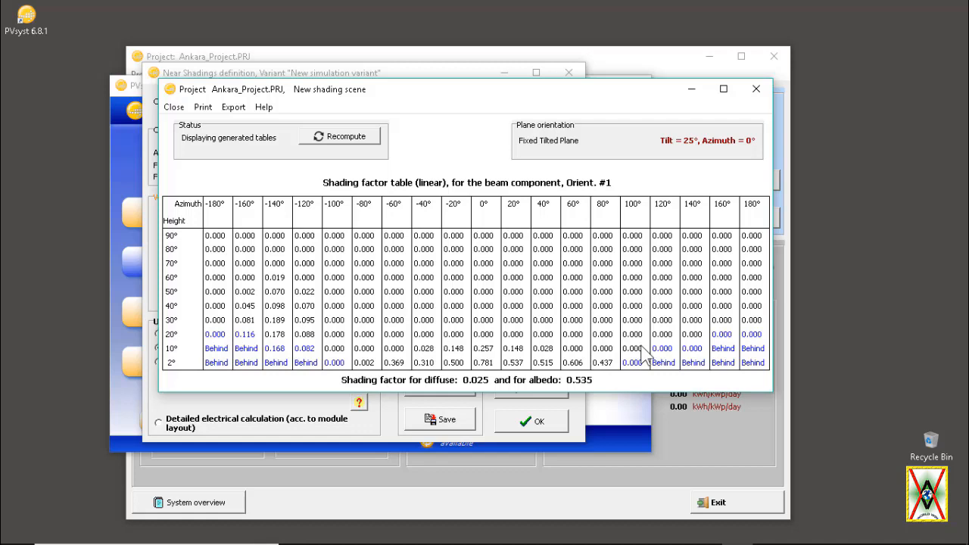
{"action": "left_click_drag", "start_coordinate": [528, 95], "coordinate": [604, 82]}
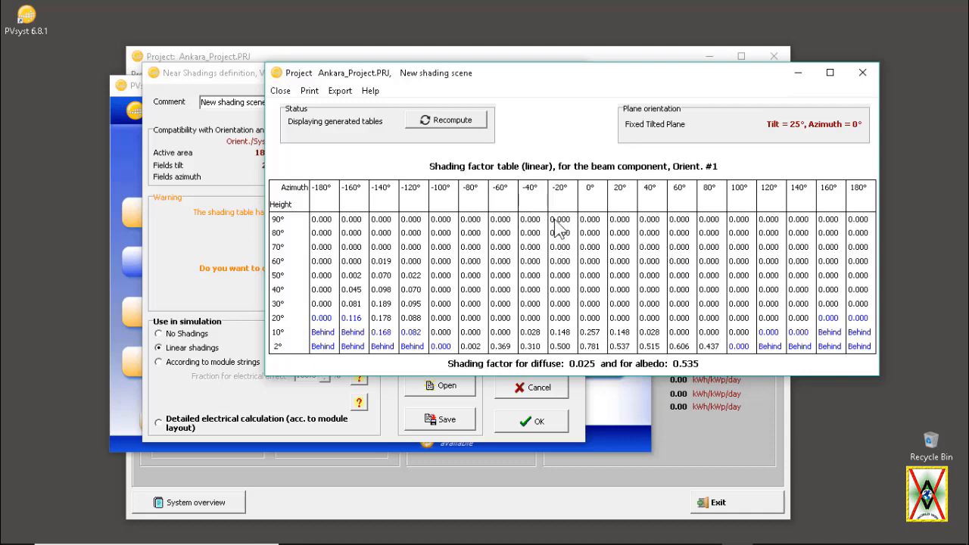
{"action": "left_click", "coordinate": [864, 73]}
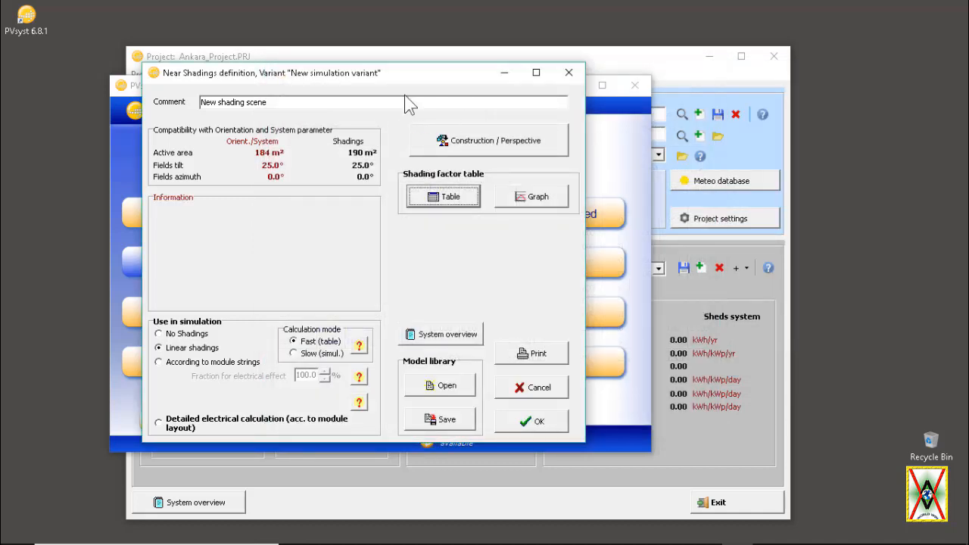
Set the near shadings' use in simulation to According to module strings and accept the near shadings definition.
{"action": "left_click_drag", "start_coordinate": [457, 72], "coordinate": [660, 51]}
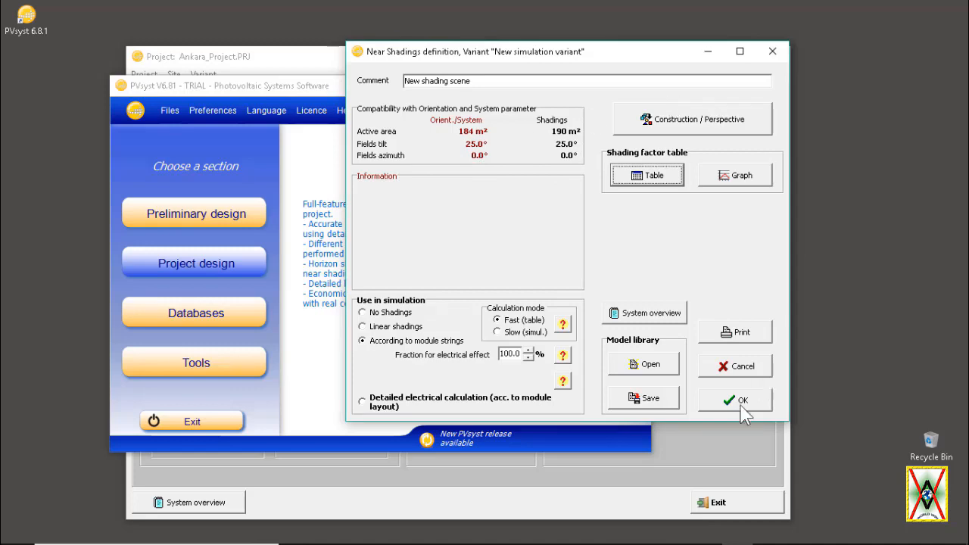
{"action": "left_click", "coordinate": [723, 402]}
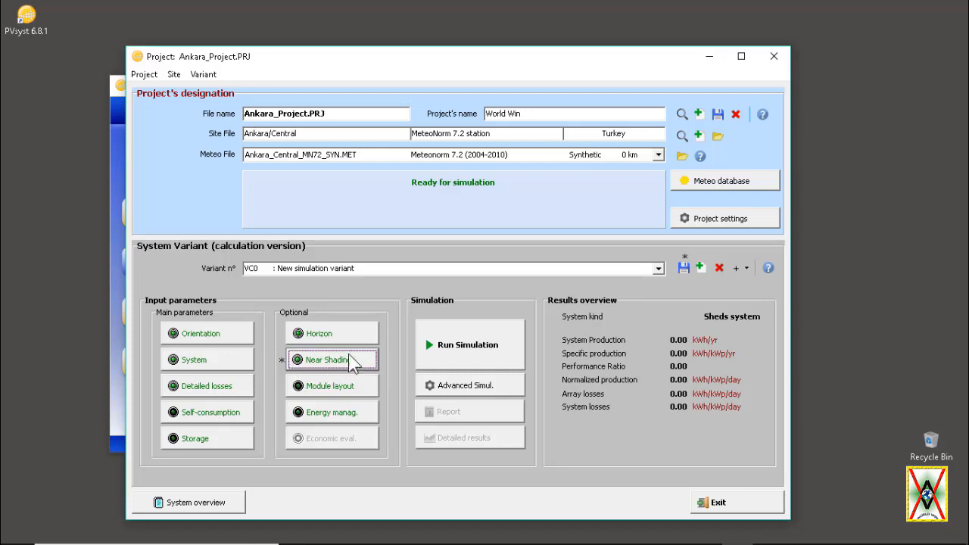
{"action": "left_click", "coordinate": [350, 357]}
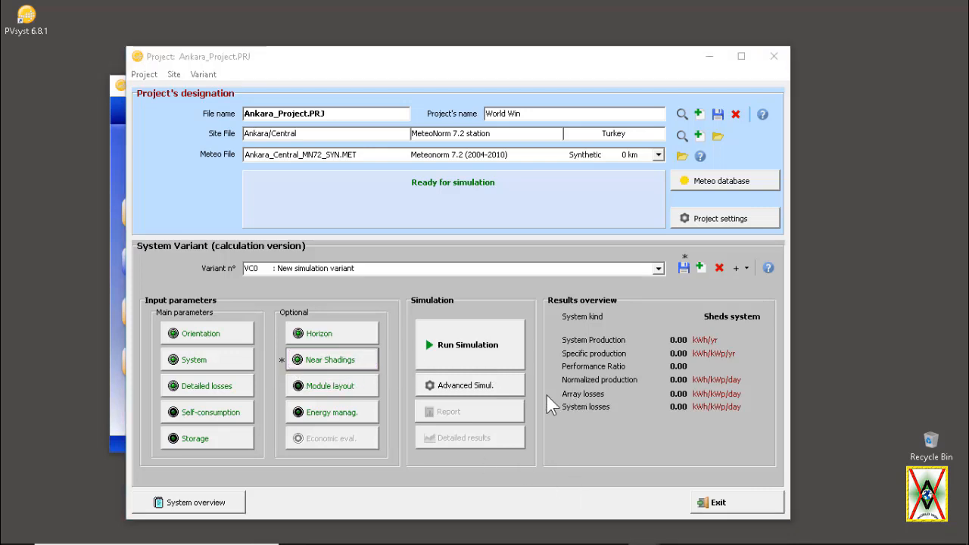
Run the hourly simulation and save the variant as Ankara_Project.VC0 with the description New simulation variant.
{"action": "left_click", "coordinate": [489, 350]}
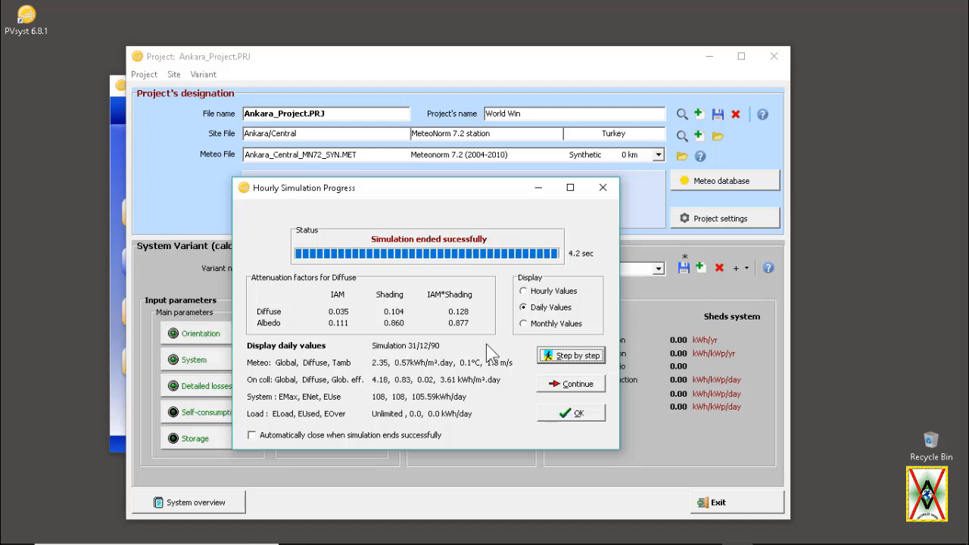
{"action": "left_click", "coordinate": [455, 292]}
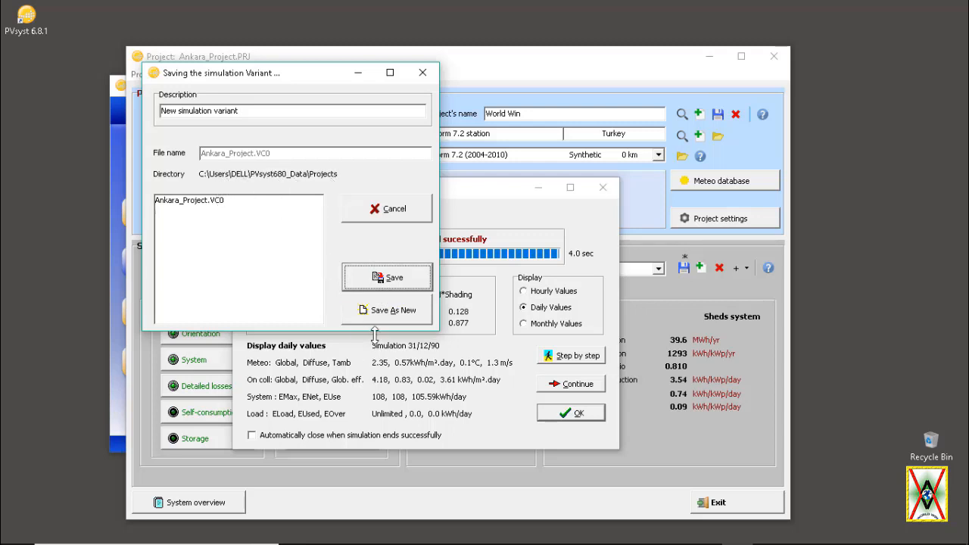
{"action": "left_click", "coordinate": [392, 279]}
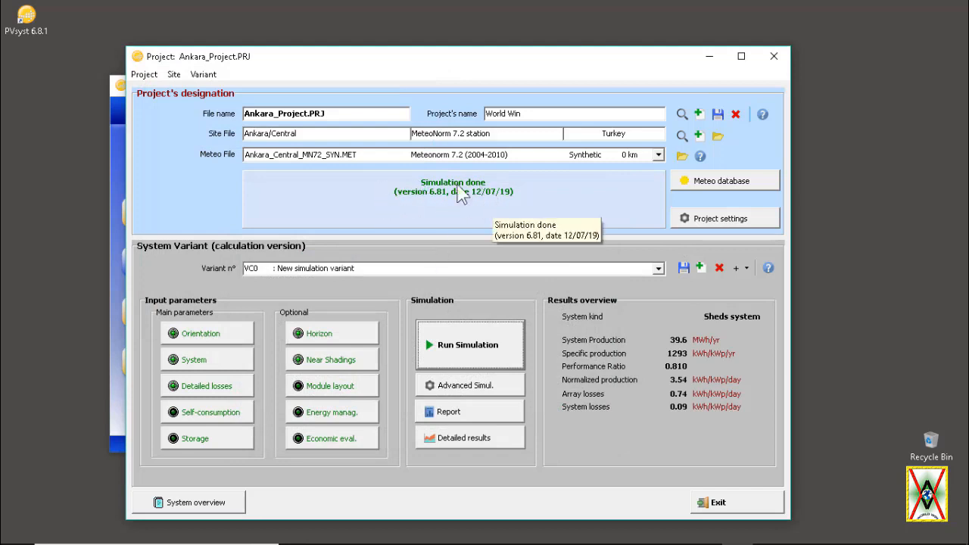
Review all pages of the simulation report, from the simulation parameters to the loss diagram, and glance at the detailed results.
{"action": "left_click", "coordinate": [463, 414]}
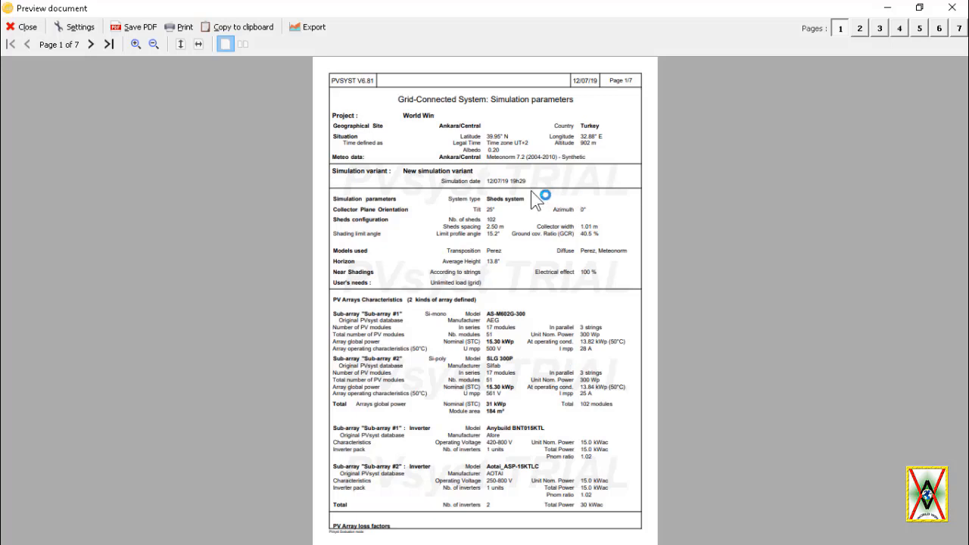
{"action": "left_click", "coordinate": [92, 43]}
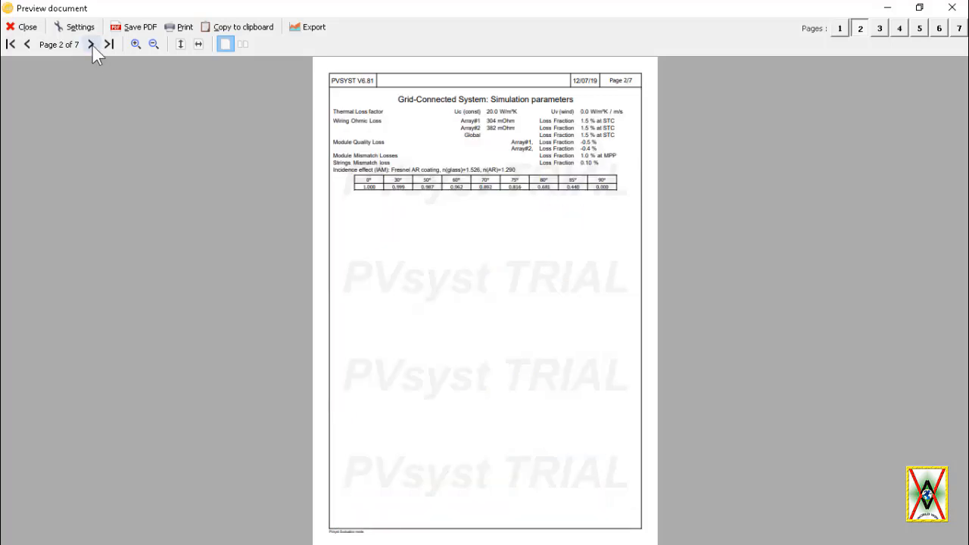
{"action": "left_click", "coordinate": [92, 44]}
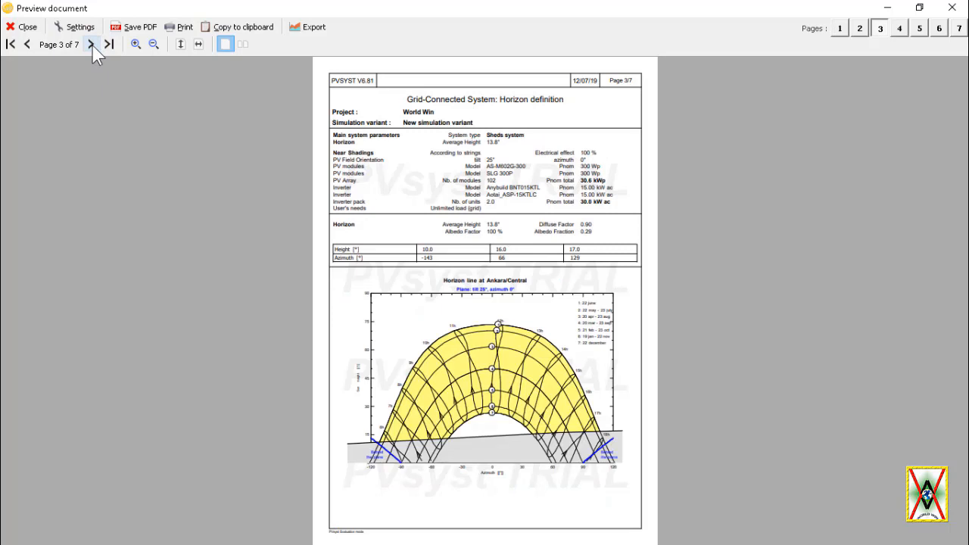
{"action": "left_click", "coordinate": [92, 44]}
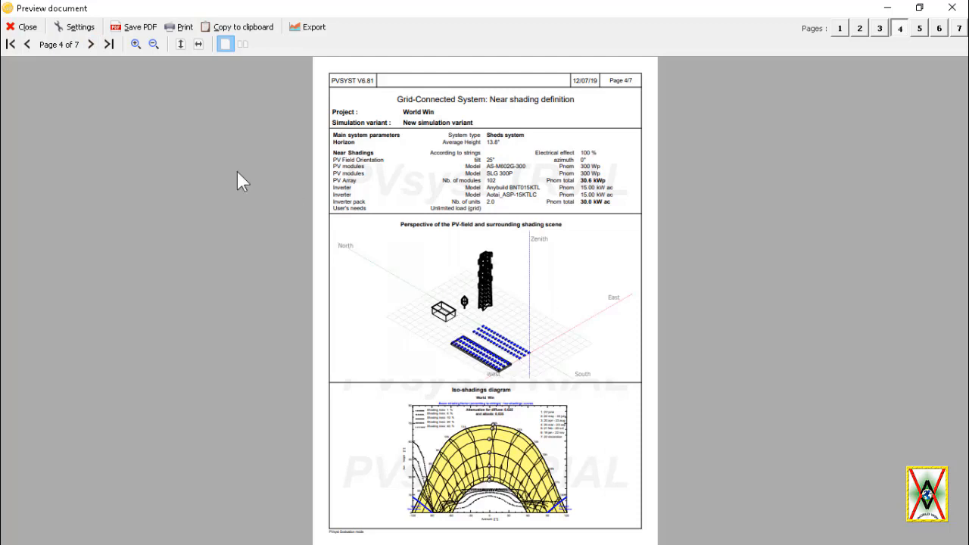
{"action": "left_click", "coordinate": [92, 44]}
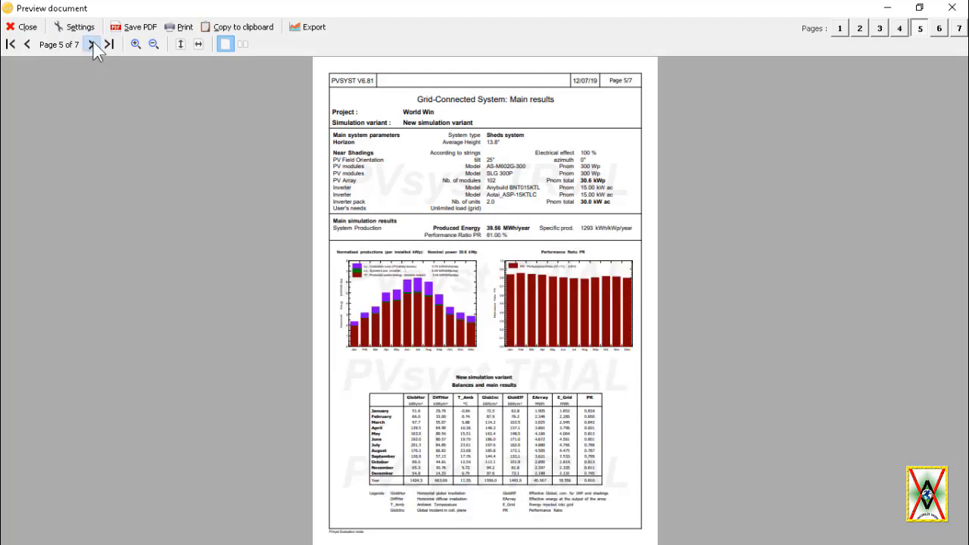
{"action": "left_click", "coordinate": [91, 44]}
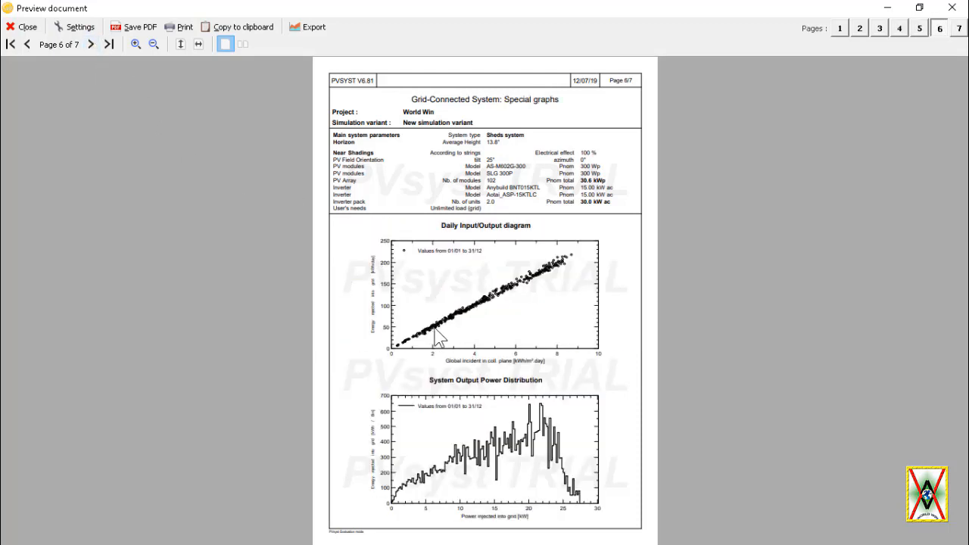
{"action": "left_click", "coordinate": [91, 43]}
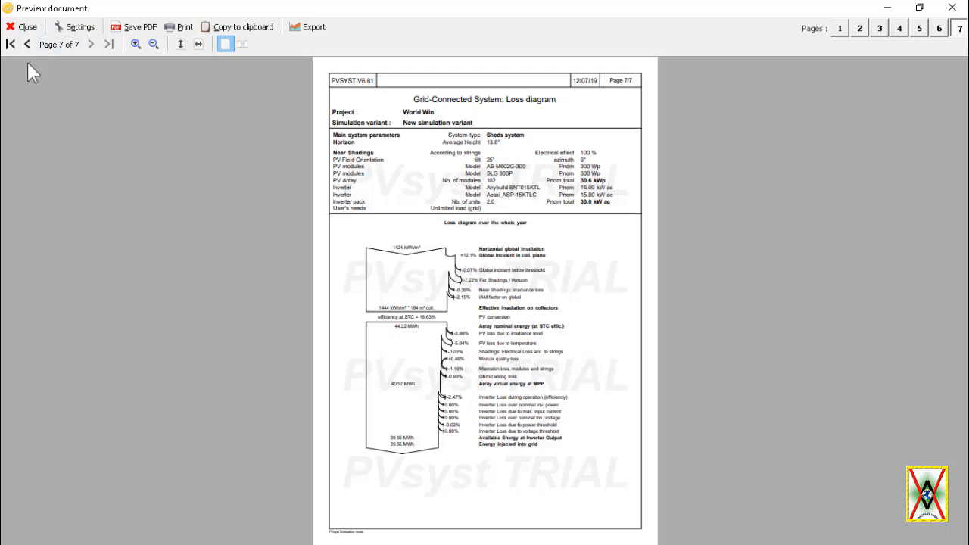
{"action": "left_click", "coordinate": [11, 44]}
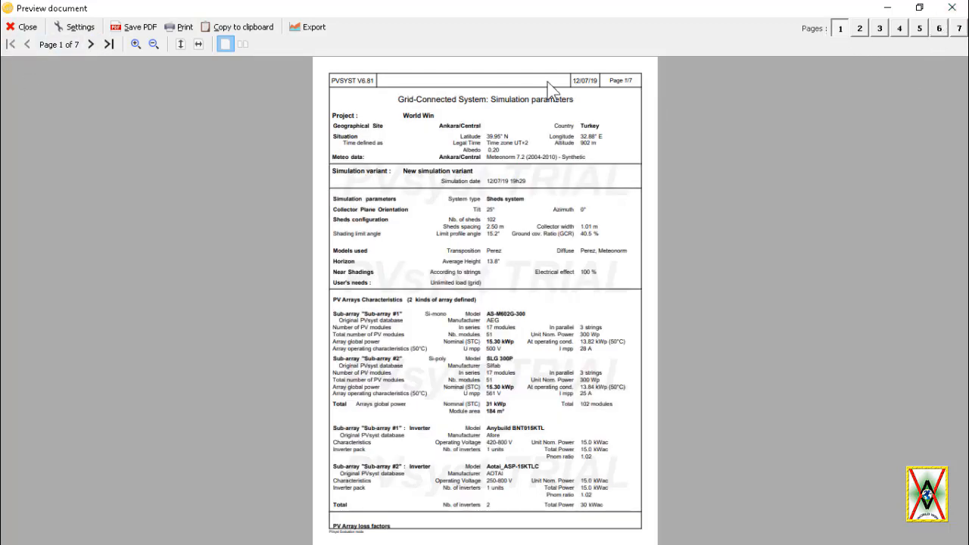
{"action": "left_click", "coordinate": [109, 43]}
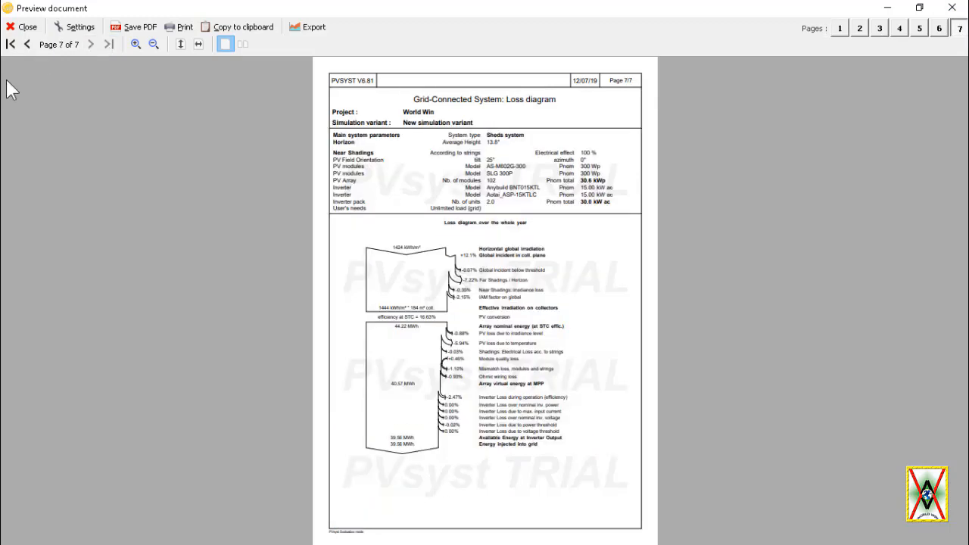
{"action": "left_click", "coordinate": [952, 7]}
{"action": "left_click", "coordinate": [471, 438]}
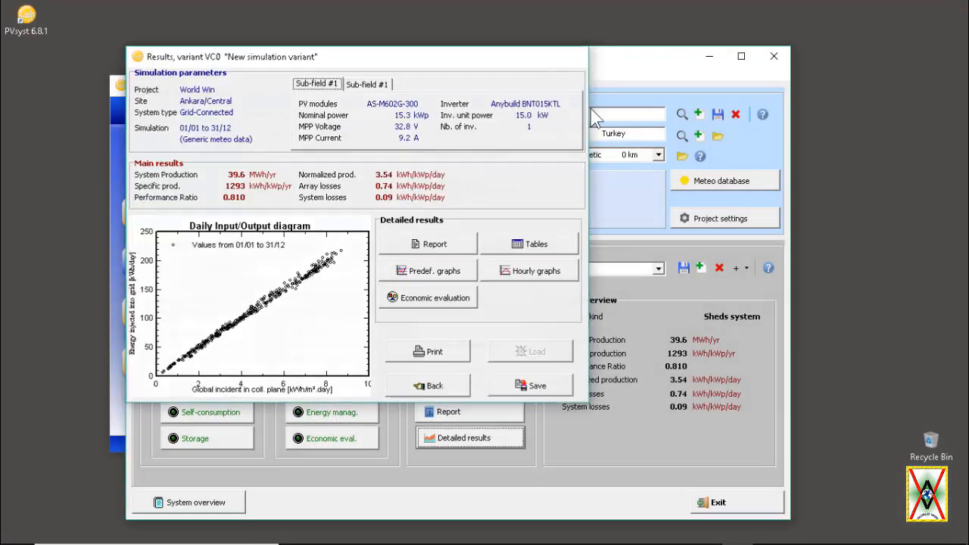
{"action": "left_click", "coordinate": [588, 55]}
Try adding the Angles and Transpo variables to the advanced simulation's output file, and cancel the export definitions.
{"action": "left_click", "coordinate": [488, 384]}
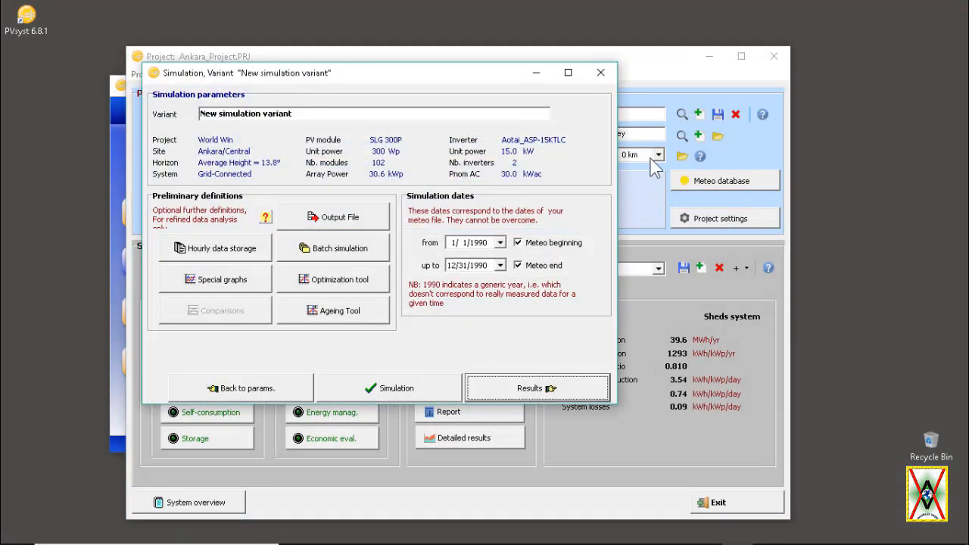
{"action": "left_click_drag", "start_coordinate": [401, 85], "coordinate": [507, 84]}
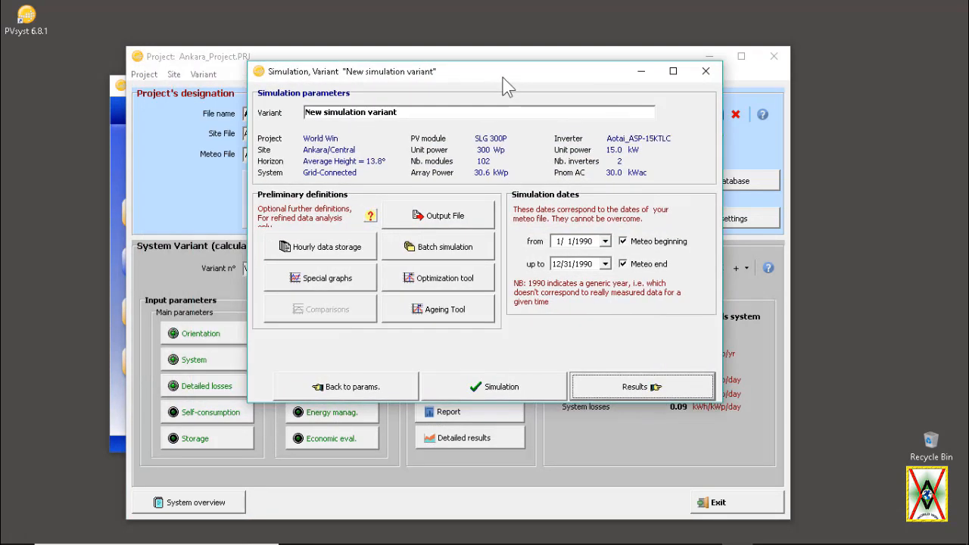
{"action": "left_click", "coordinate": [436, 221]}
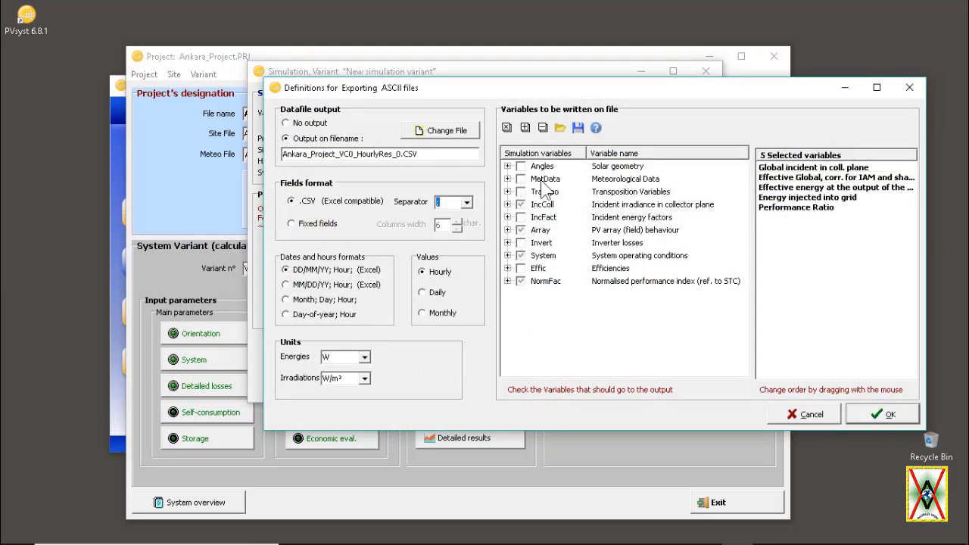
{"action": "left_click", "coordinate": [521, 166]}
{"action": "left_click", "coordinate": [521, 192]}
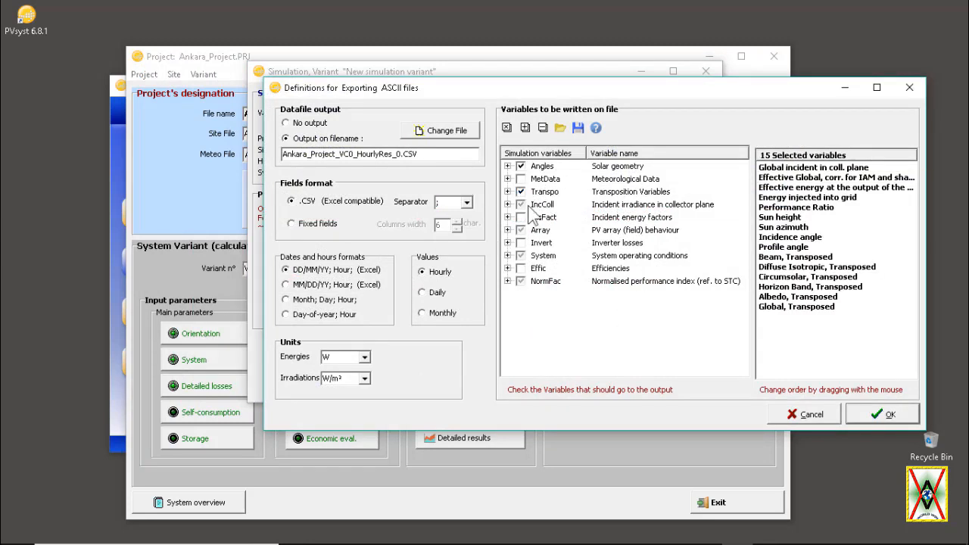
{"action": "left_click", "coordinate": [521, 205]}
{"action": "left_click", "coordinate": [805, 414]}
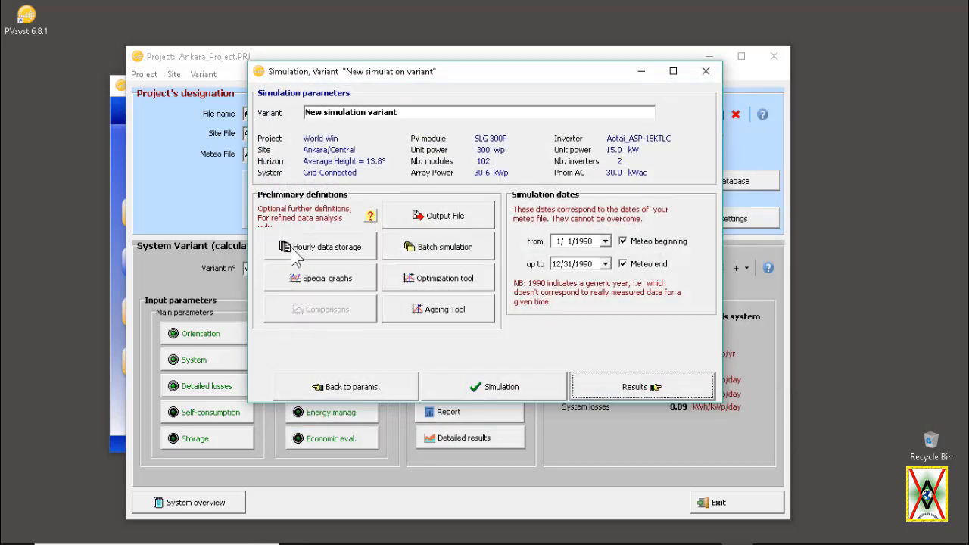
Look over the default special graph definitions, accept them and close the advanced simulation.
{"action": "left_click", "coordinate": [330, 278]}
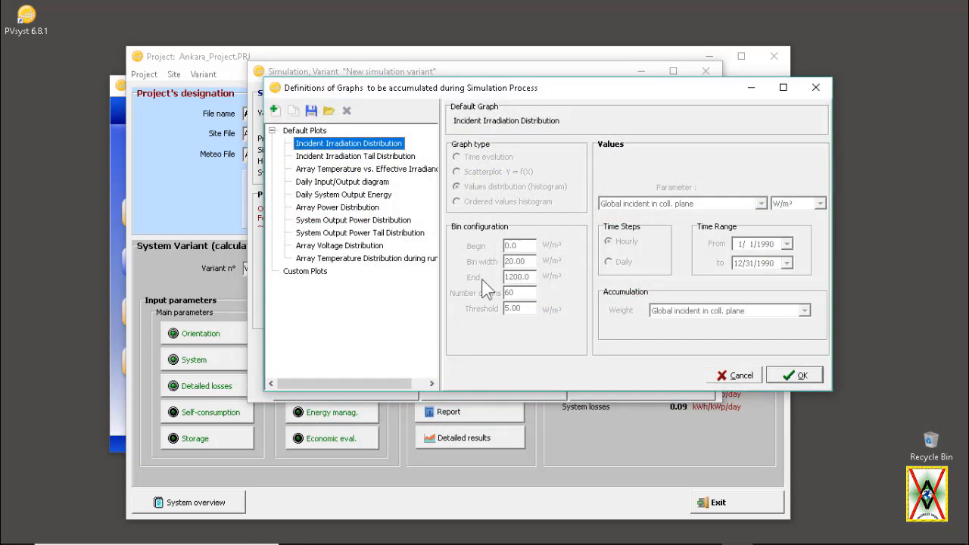
{"action": "left_click", "coordinate": [788, 373]}
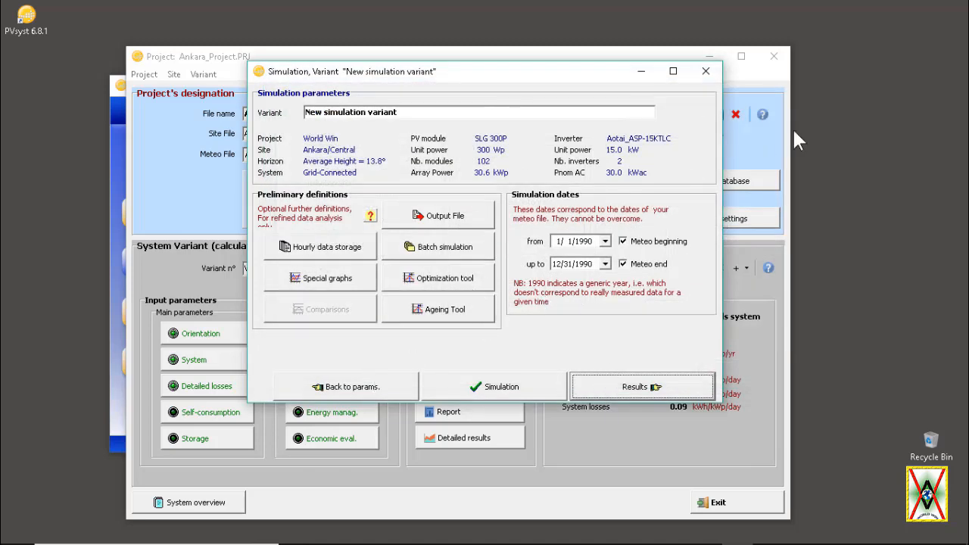
{"action": "left_click", "coordinate": [706, 71]}
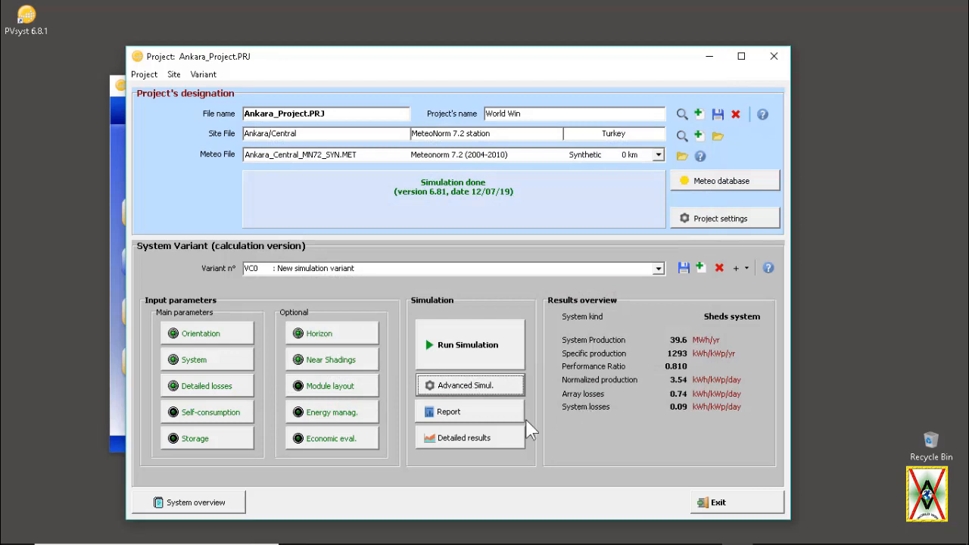
View the detailed results of variant VC0 and compare the module and inverter parameters of both sub-fields.
{"action": "left_click", "coordinate": [459, 442]}
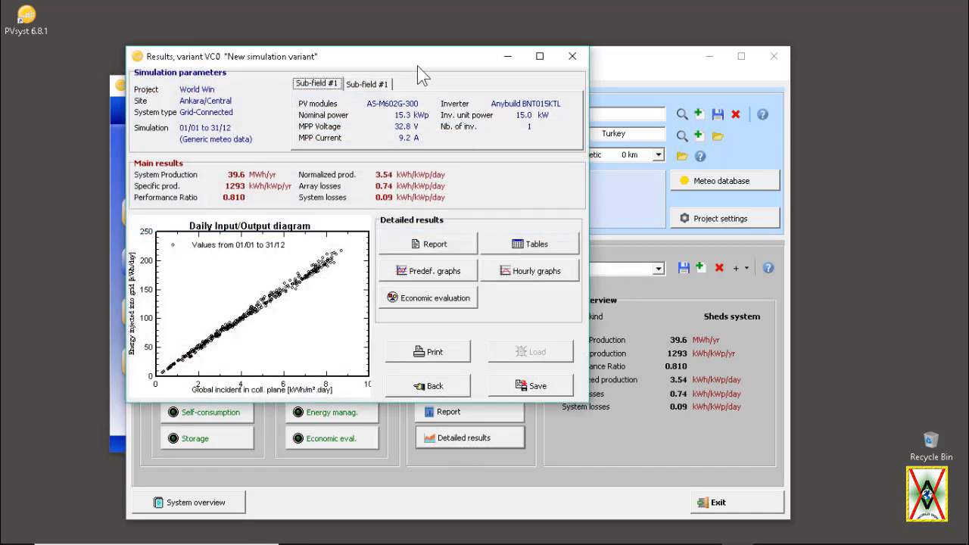
{"action": "left_click_drag", "start_coordinate": [417, 66], "coordinate": [597, 63]}
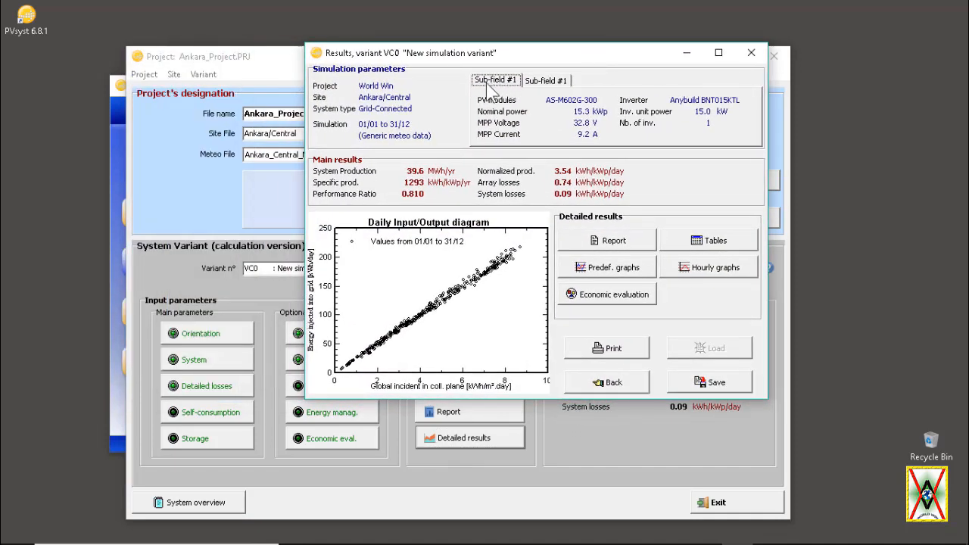
{"action": "left_click", "coordinate": [548, 81]}
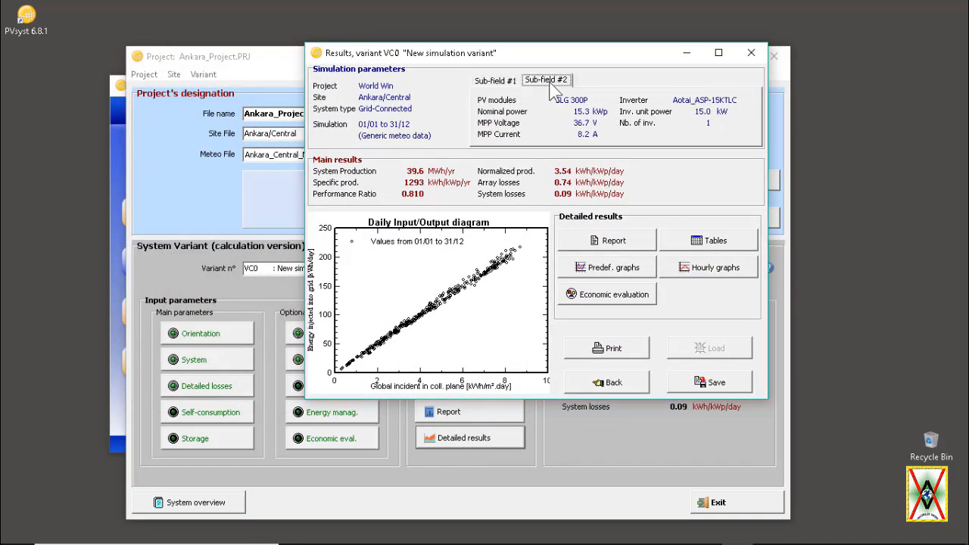
{"action": "left_click", "coordinate": [495, 80]}
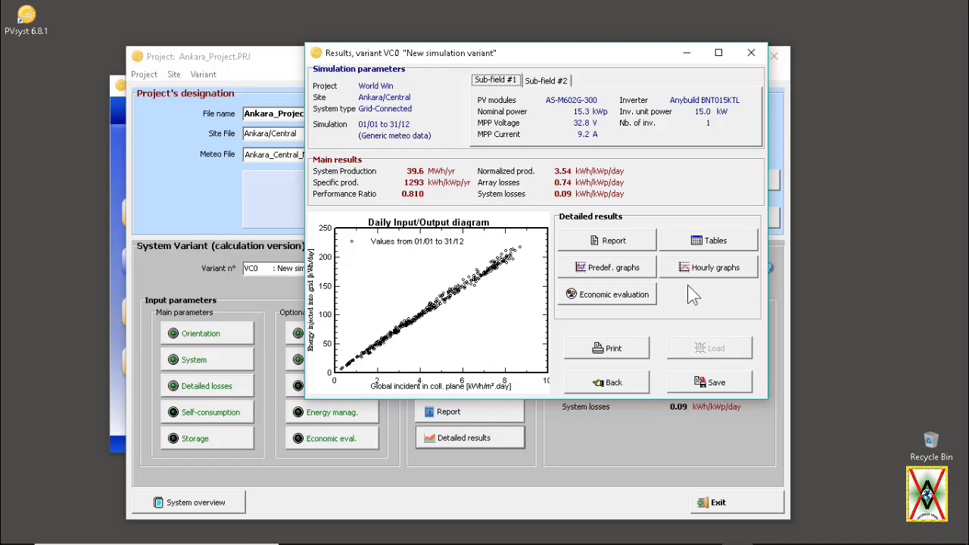
Open the economic evaluation, set its currency to TRY - Turkish Lira and check the exchange rates.
{"action": "left_click", "coordinate": [611, 297]}
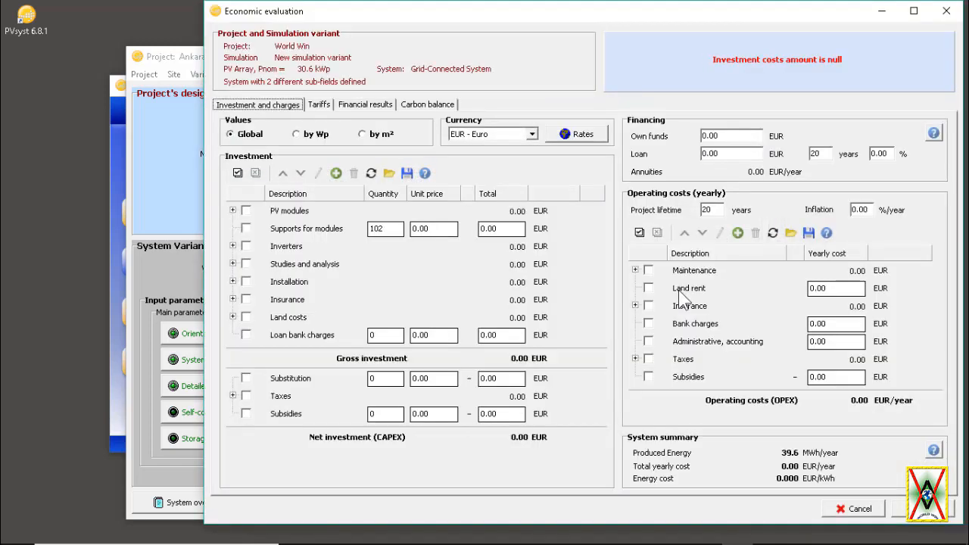
{"action": "left_click_drag", "start_coordinate": [649, 10], "coordinate": [582, 8]}
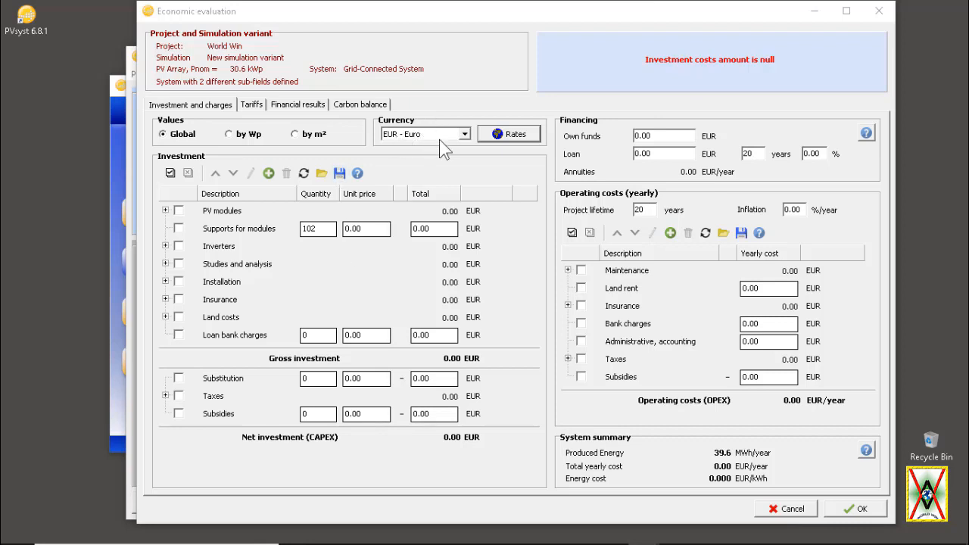
{"action": "left_click", "coordinate": [465, 134]}
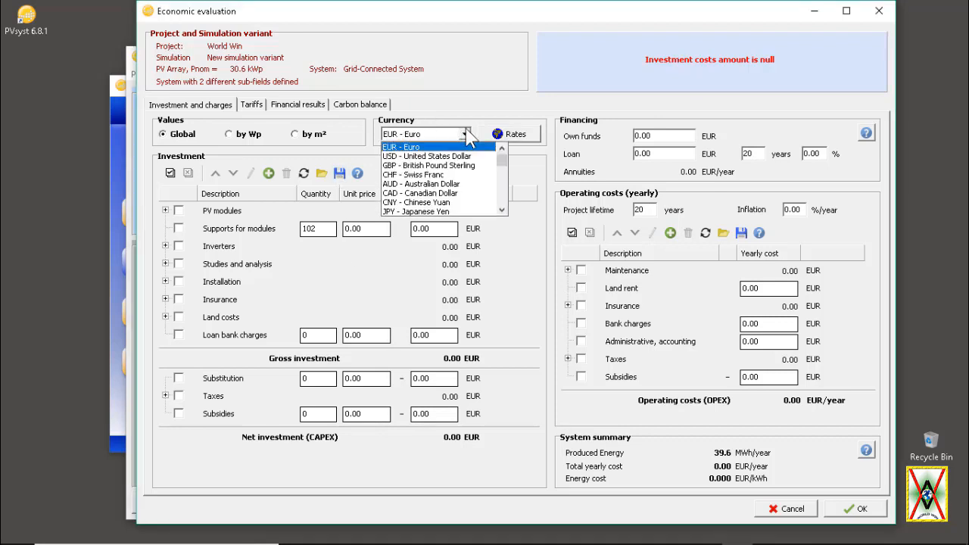
{"action": "left_click_drag", "start_coordinate": [502, 150], "coordinate": [506, 211]}
{"action": "left_click", "coordinate": [464, 203]}
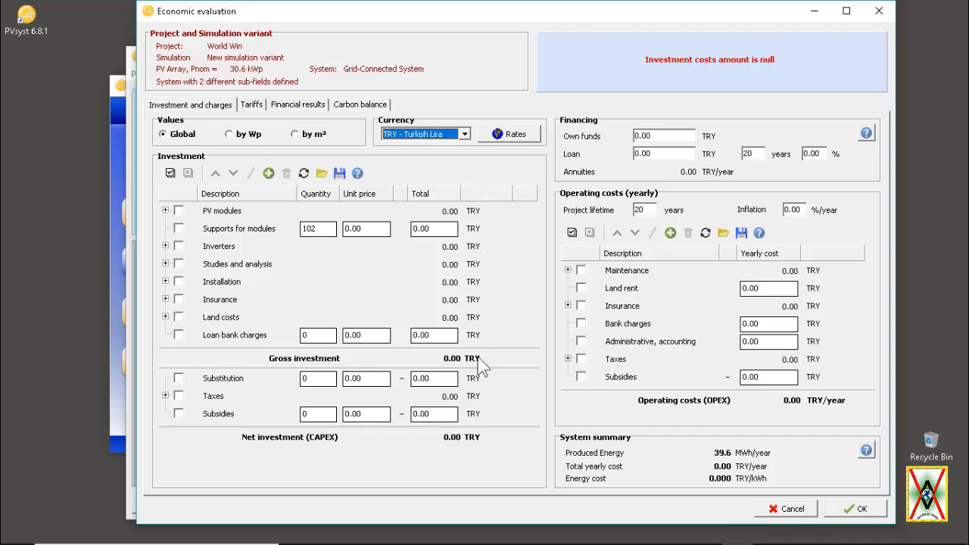
{"action": "left_click", "coordinate": [506, 134]}
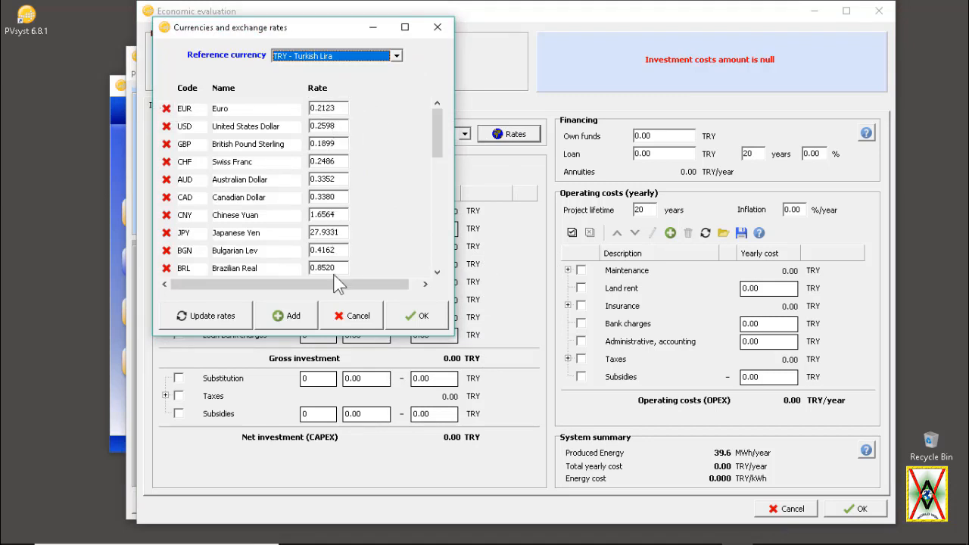
{"action": "left_click", "coordinate": [437, 28]}
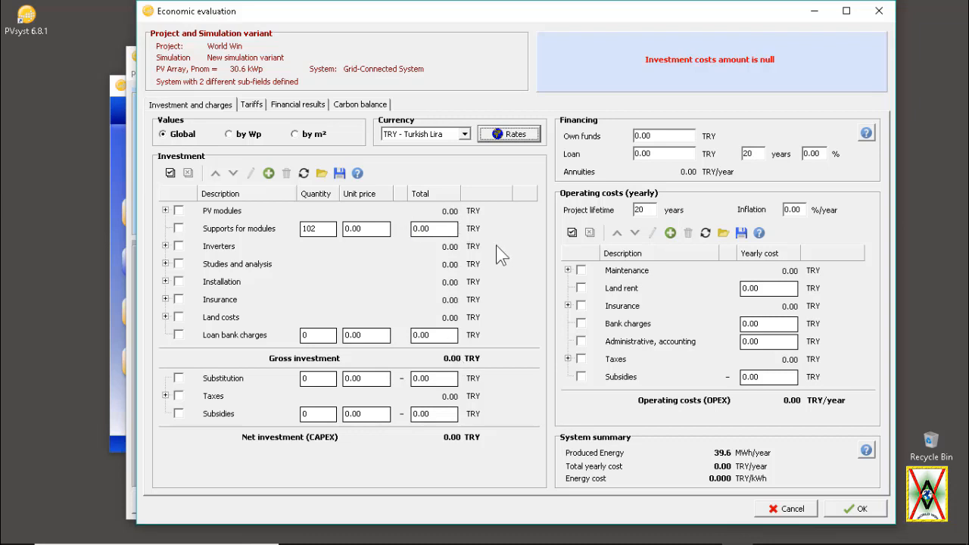
Set the PV module unit prices to 1000 TRY for AS-M602G-300 and 1200 TRY for SLG 300P.
{"action": "left_click", "coordinate": [165, 210]}
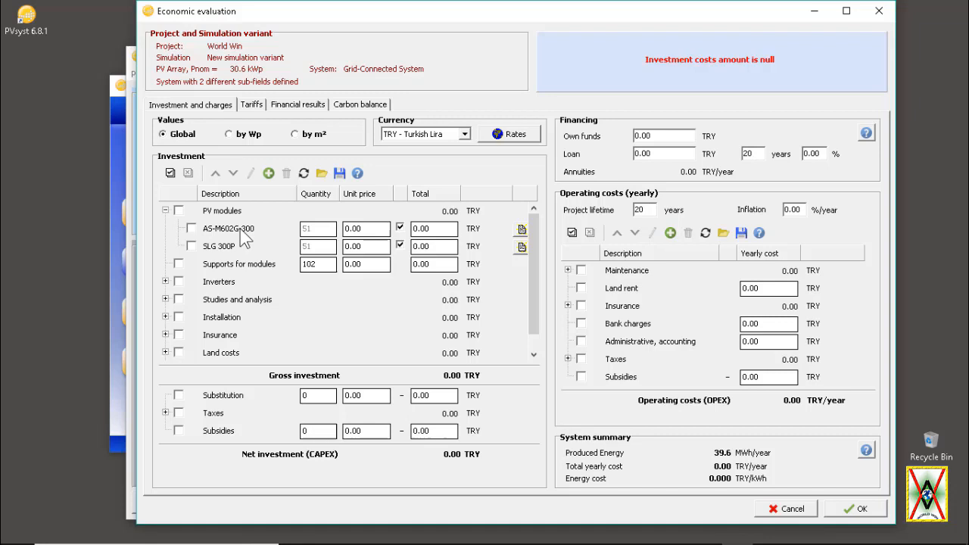
{"action": "double_click", "coordinate": [370, 230]}
{"action": "type", "text": "1000"}
{"action": "double_click", "coordinate": [368, 251]}
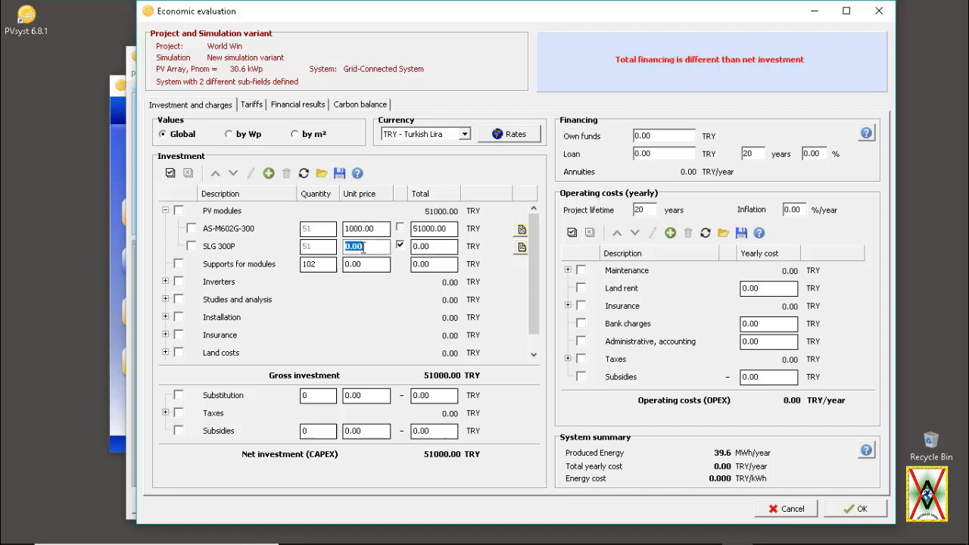
{"action": "type", "text": "1200"}
Set the unit price of the supports for modules to 100 TRY.
{"action": "double_click", "coordinate": [367, 265]}
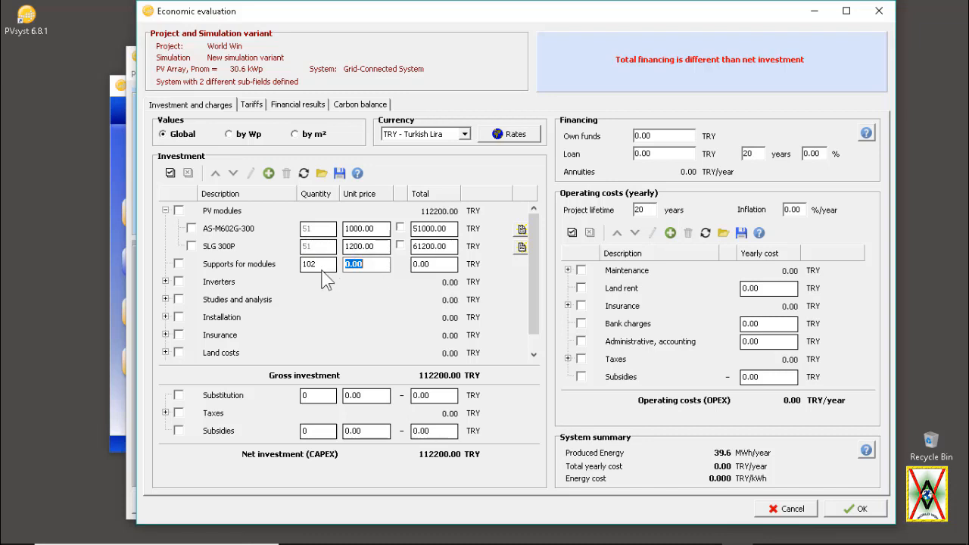
{"action": "type", "text": "100"}
{"action": "key", "text": "Return"}
Set the inverter unit prices to 10000 TRY for Anybuild BNT015KTL and 15000 TRY for Aotai_ASP-15KTLC.
{"action": "left_click", "coordinate": [165, 281]}
{"action": "scroll", "coordinate": [303, 295], "scroll_direction": "down", "scroll_amount": 1}
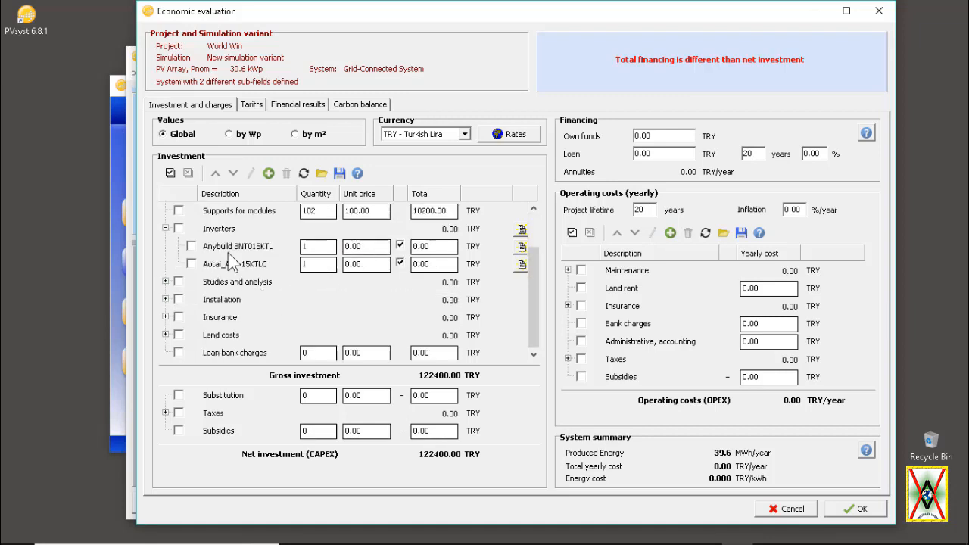
{"action": "left_click", "coordinate": [366, 247]}
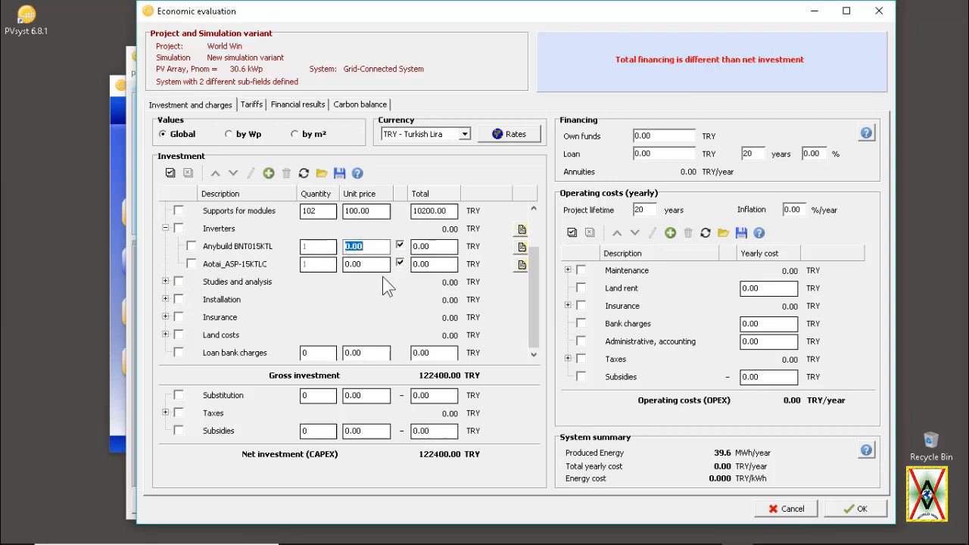
{"action": "type", "text": "10000"}
{"action": "left_click", "coordinate": [366, 265]}
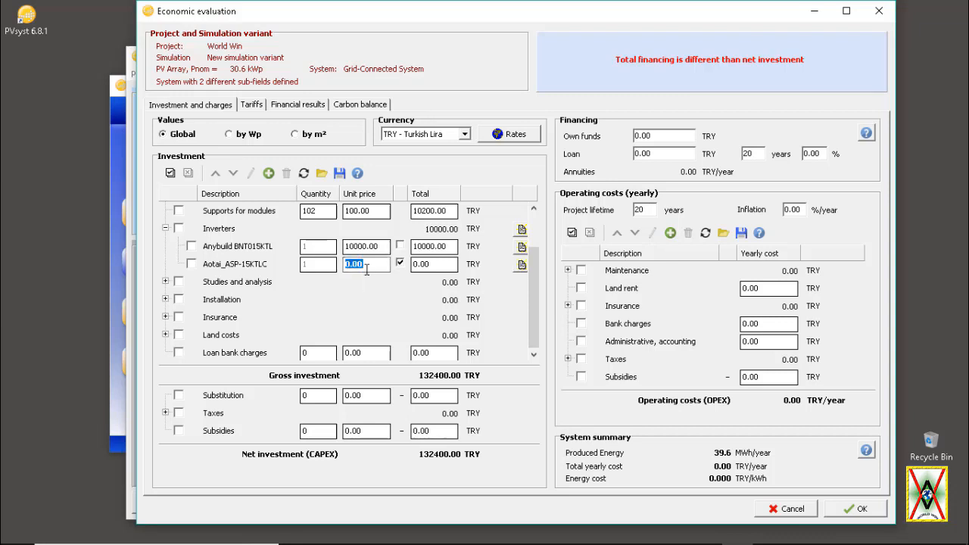
{"action": "type", "text": "15000"}
{"action": "left_click", "coordinate": [378, 248]}
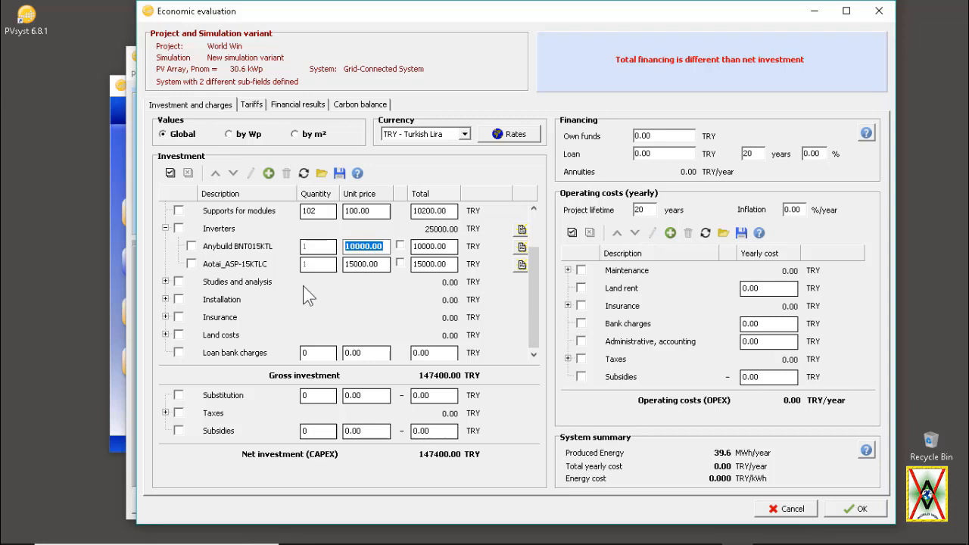
Under Studies and analysis, set the unit prices of engineering and of permitting to 500 TRY each.
{"action": "left_click", "coordinate": [165, 228]}
{"action": "scroll", "coordinate": [190, 253], "scroll_direction": "up", "scroll_amount": 1}
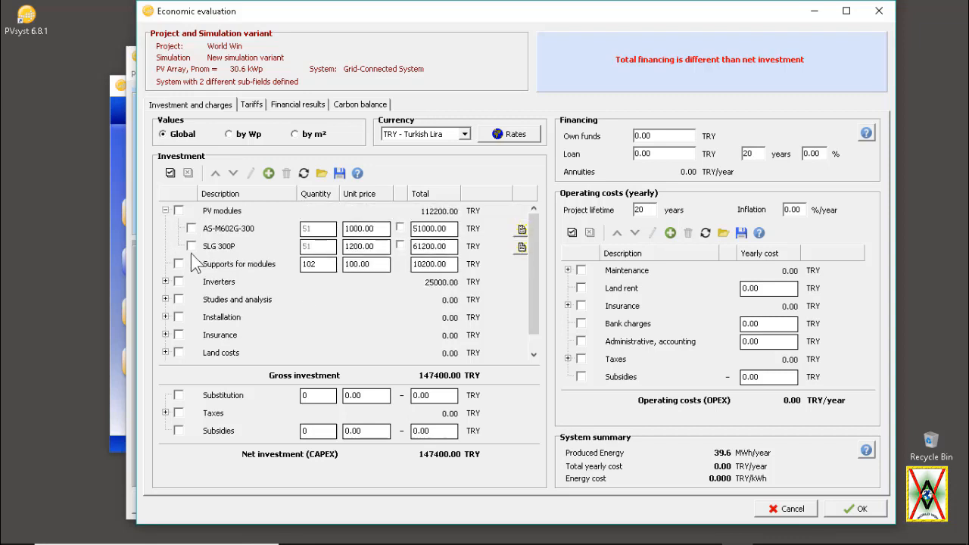
{"action": "left_click", "coordinate": [165, 210]}
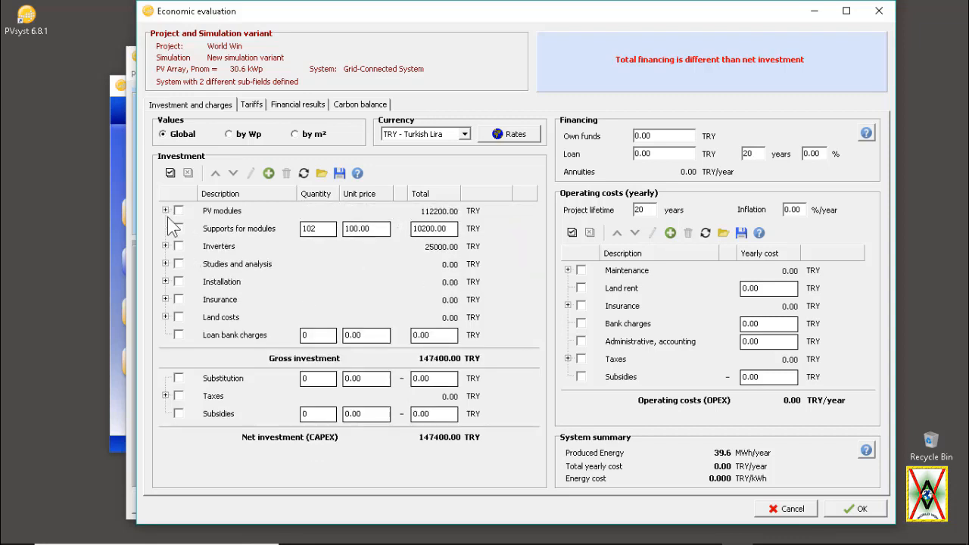
{"action": "left_click", "coordinate": [165, 263]}
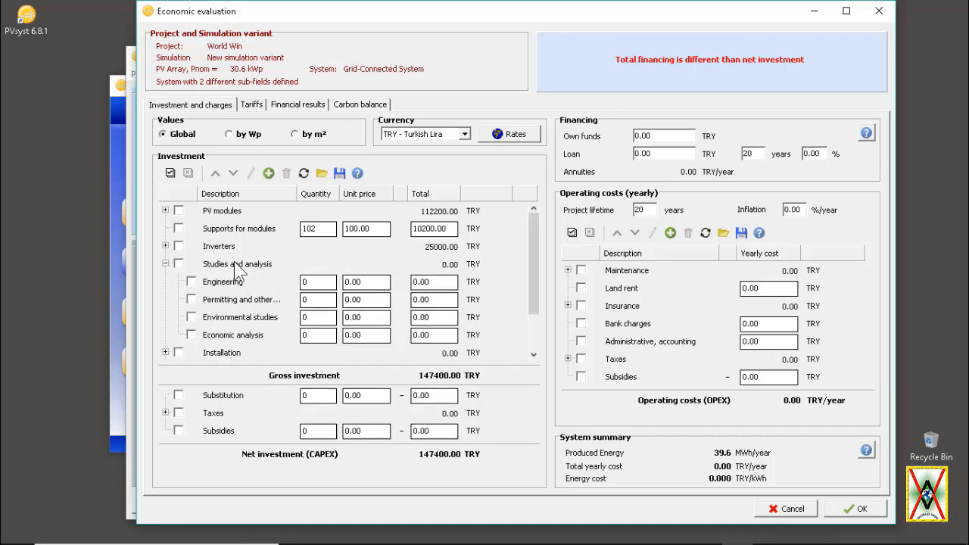
{"action": "left_click", "coordinate": [371, 284]}
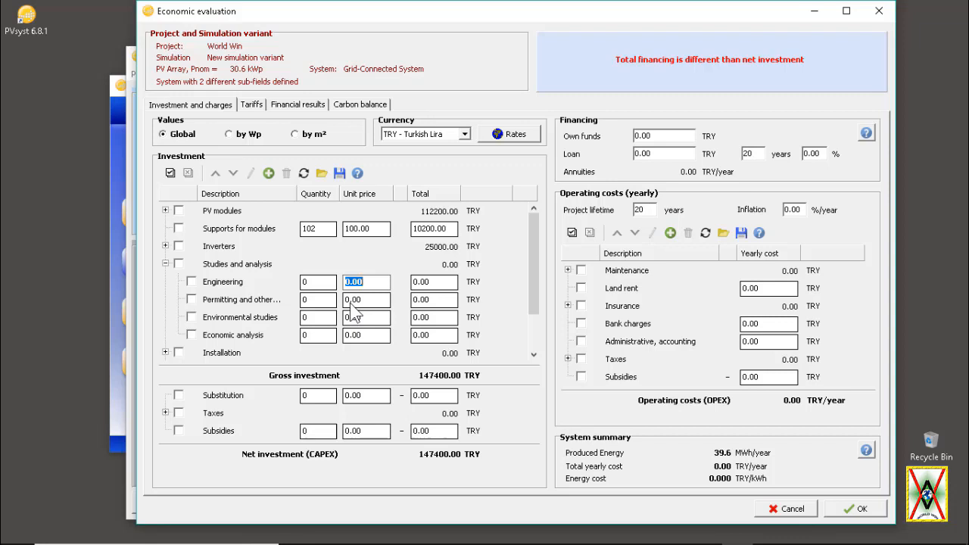
{"action": "type", "text": "500"}
{"action": "left_click", "coordinate": [356, 300]}
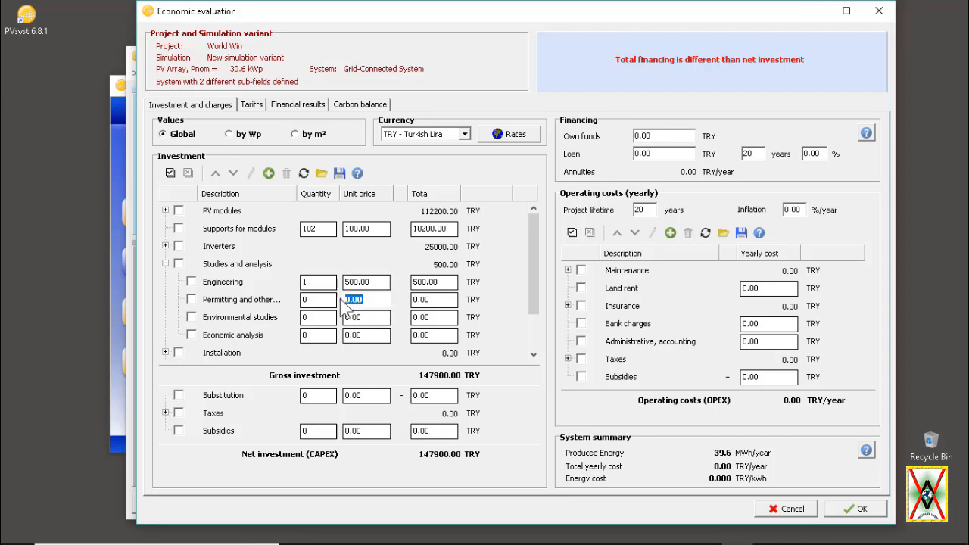
{"action": "type", "text": "500"}
Set the unit prices of environmental studies and economic analysis to 500 TRY each.
{"action": "left_click", "coordinate": [383, 319]}
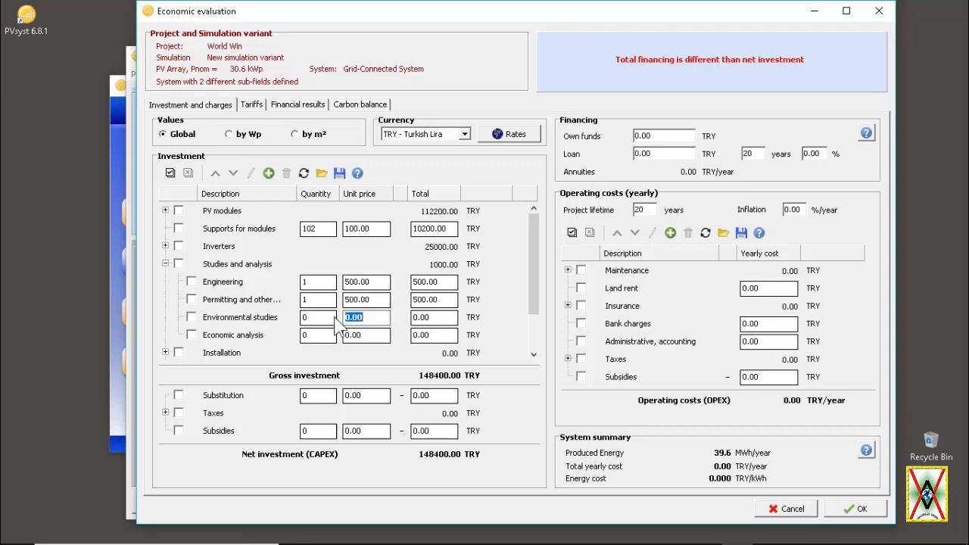
{"action": "type", "text": "500"}
{"action": "left_click", "coordinate": [358, 337]}
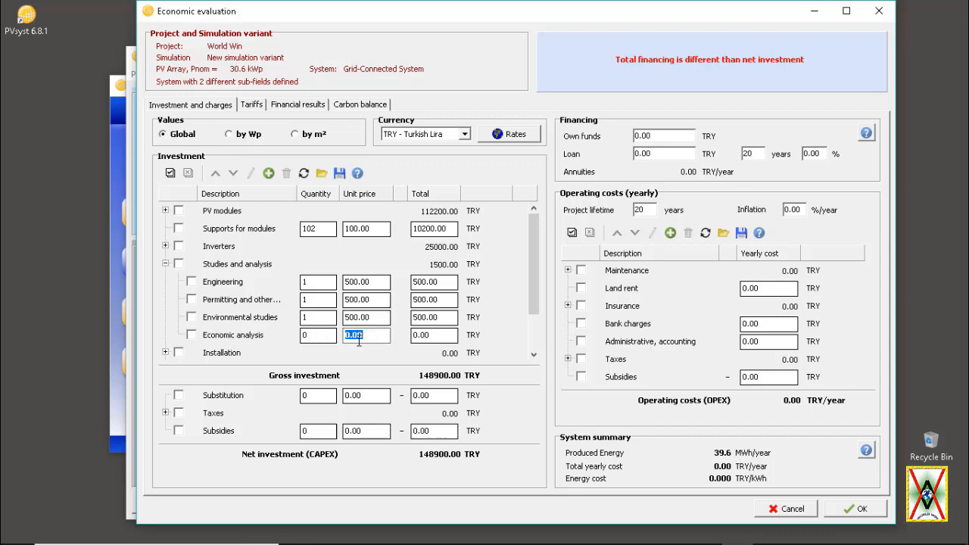
{"action": "type", "text": "500"}
{"action": "left_click", "coordinate": [362, 322]}
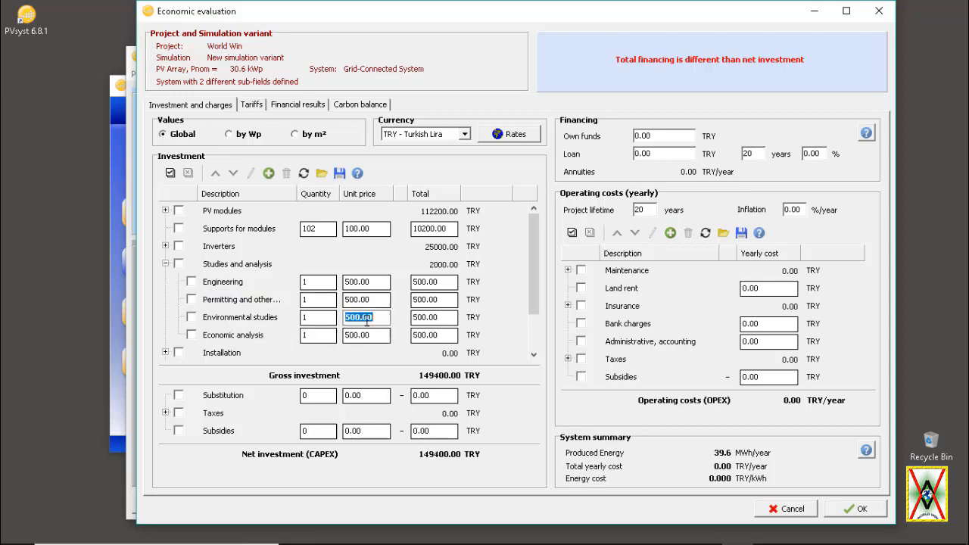
{"action": "left_click", "coordinate": [165, 264]}
Under Installation, set the unit prices to 10000 TRY for transport and 5000 TRY for accessories and fasteners.
{"action": "left_click", "coordinate": [165, 281]}
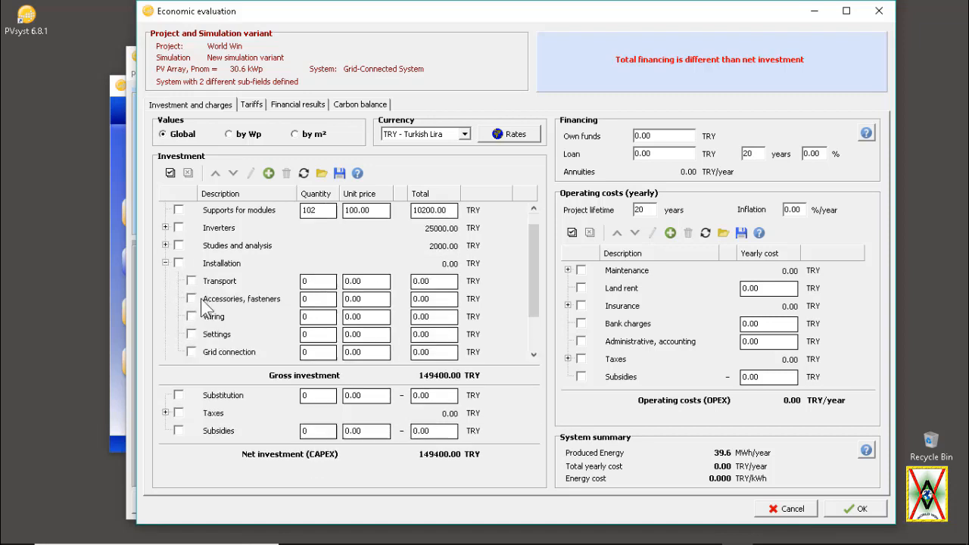
{"action": "left_click", "coordinate": [372, 280]}
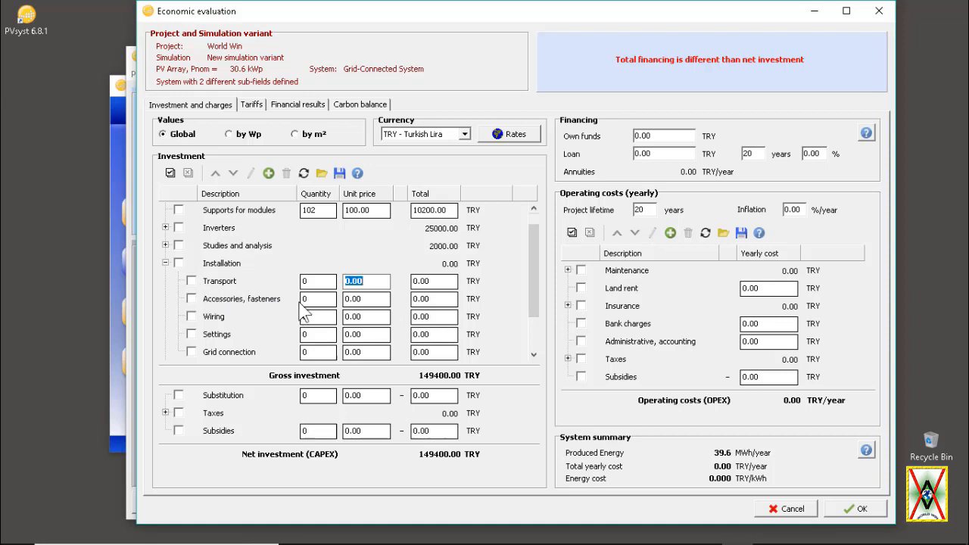
{"action": "type", "text": "10000"}
{"action": "left_click", "coordinate": [366, 302]}
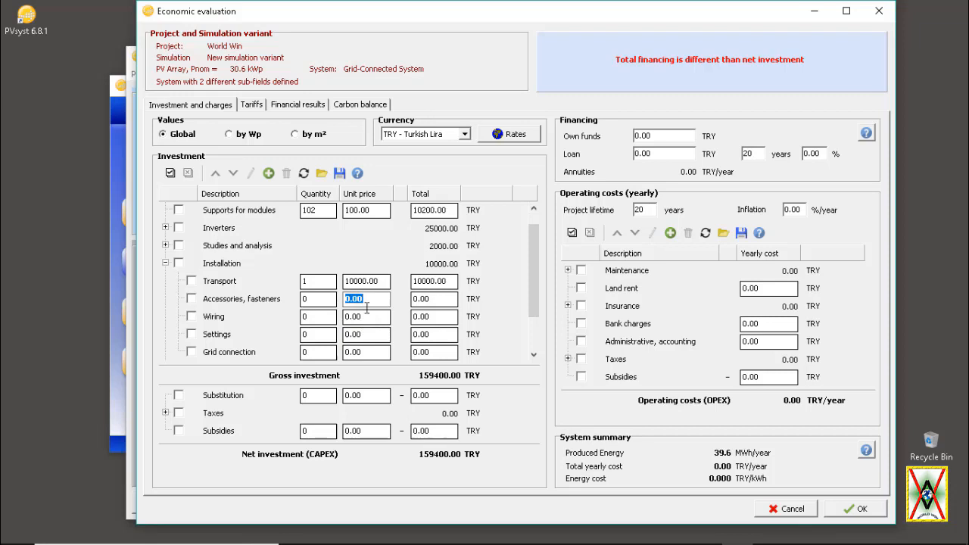
{"action": "type", "text": "5000"}
Set the installation unit prices to 50000 TRY for wiring and 10000 TRY for settings.
{"action": "left_click", "coordinate": [364, 316]}
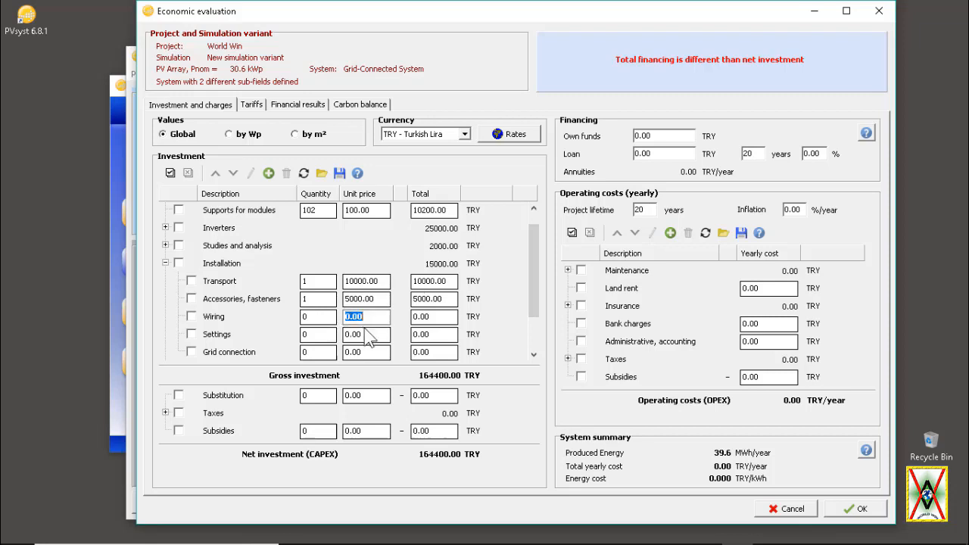
{"action": "type", "text": "50000"}
{"action": "key", "text": "Return"}
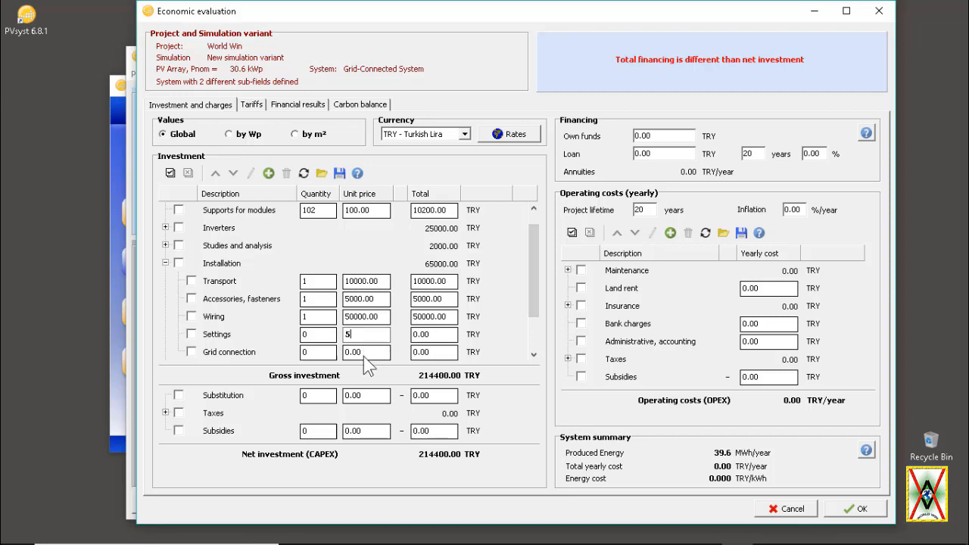
{"action": "type", "text": "000"}
{"action": "left_click_drag", "start_coordinate": [368, 332], "coordinate": [318, 336]}
{"action": "left_click", "coordinate": [369, 336]}
{"action": "type", "text": "10000"}
Set the installation's grid connection unit price to 40000 TRY.
{"action": "left_click", "coordinate": [374, 351]}
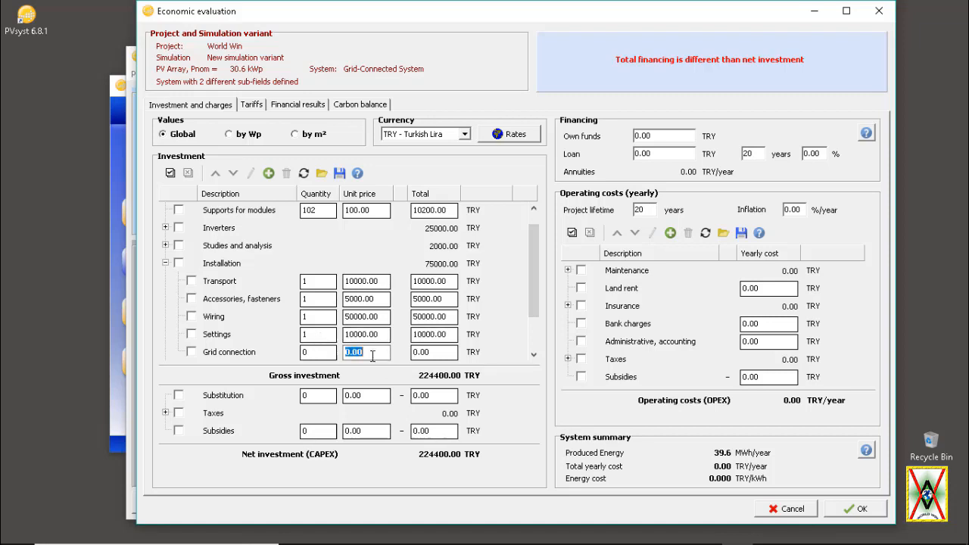
{"action": "left_click", "coordinate": [372, 355]}
{"action": "key", "text": "BackSpace"}
{"action": "key", "text": "BackSpace"}
{"action": "key", "text": "BackSpace"}
{"action": "key", "text": "BackSpace"}
{"action": "type", "text": "40000"}
{"action": "key", "text": "Return"}
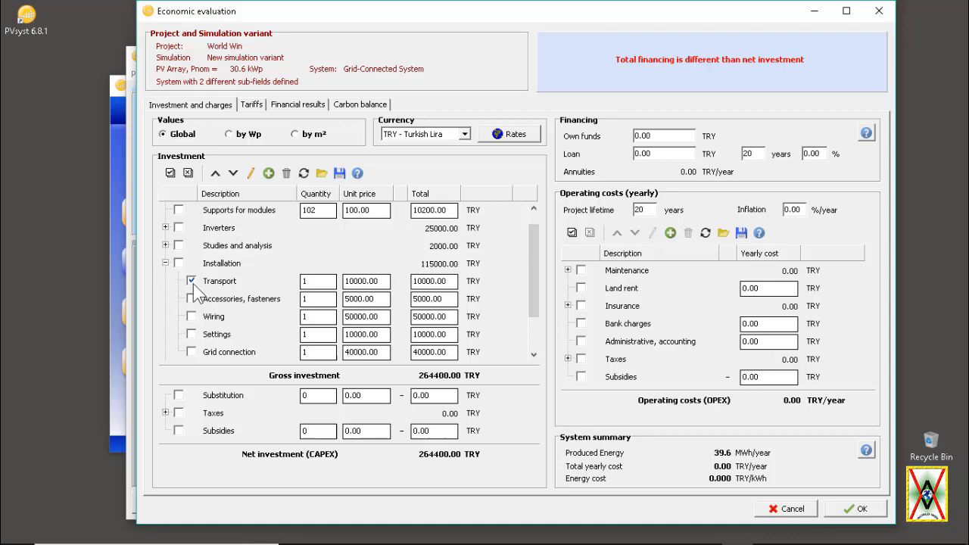
{"action": "left_click", "coordinate": [165, 263]}
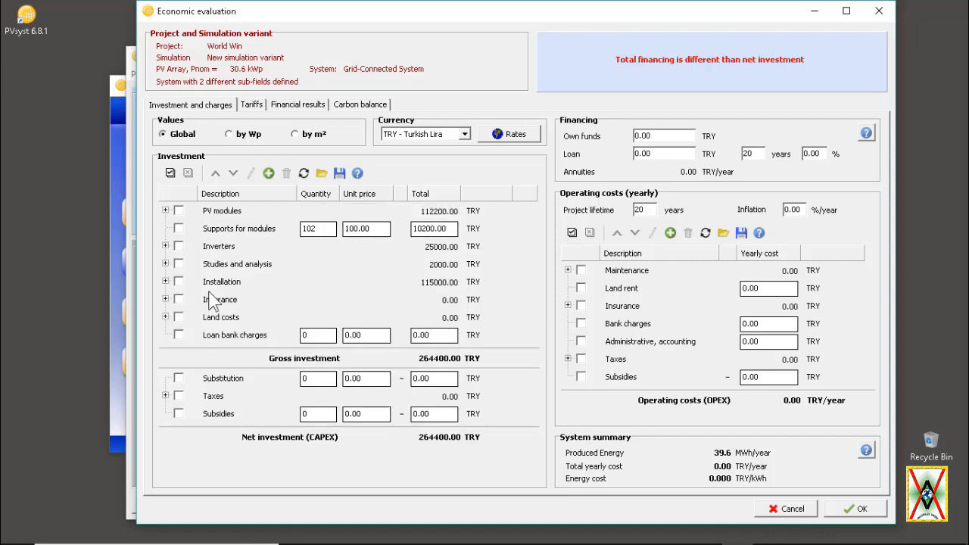
Set the investment unit prices of building, transport, liability and delay in start-up insurance to 100 TRY each.
{"action": "left_click", "coordinate": [165, 300]}
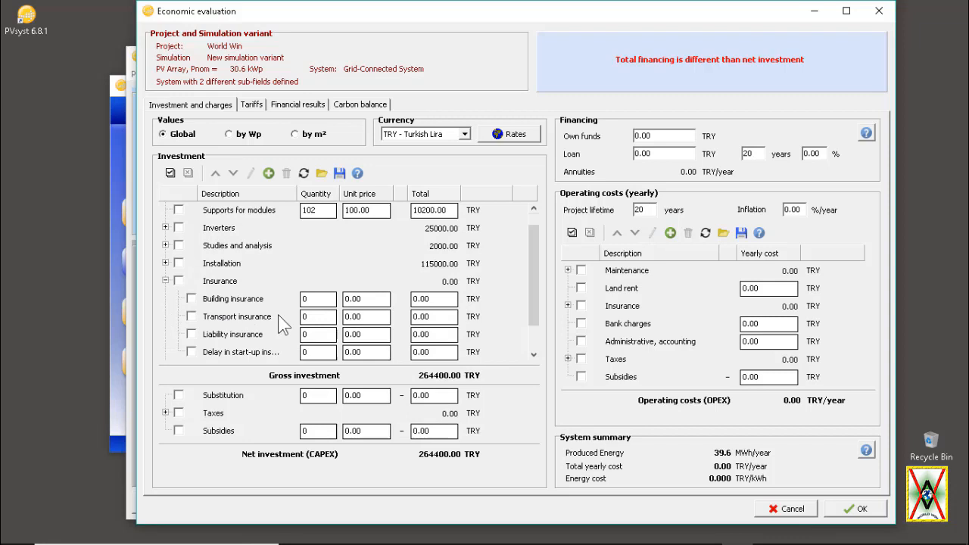
{"action": "left_click", "coordinate": [367, 301]}
{"action": "type", "text": "100"}
{"action": "left_click", "coordinate": [374, 318]}
{"action": "type", "text": "100"}
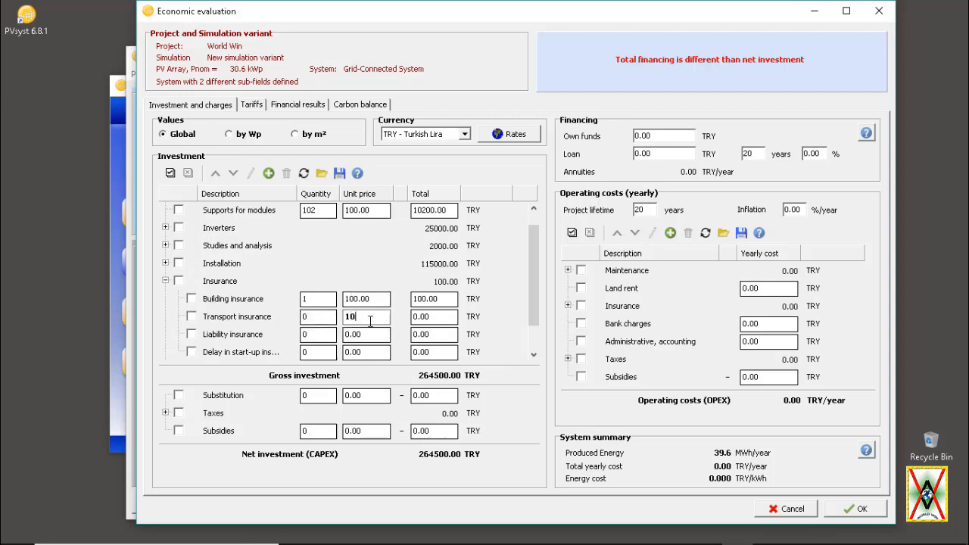
{"action": "left_click_drag", "start_coordinate": [381, 319], "coordinate": [336, 319]}
{"action": "left_click", "coordinate": [349, 334]}
{"action": "type", "text": "100"}
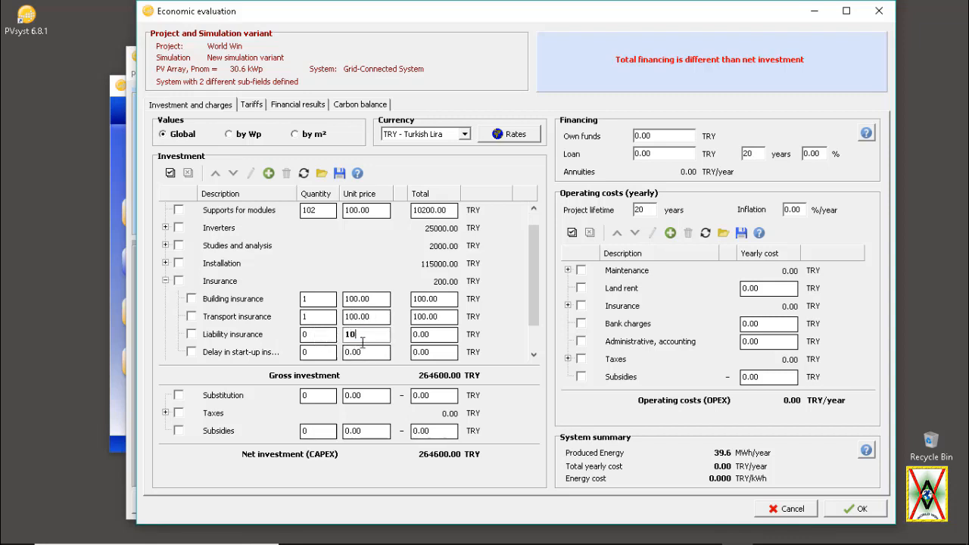
{"action": "left_click", "coordinate": [348, 353]}
{"action": "type", "text": "100"}
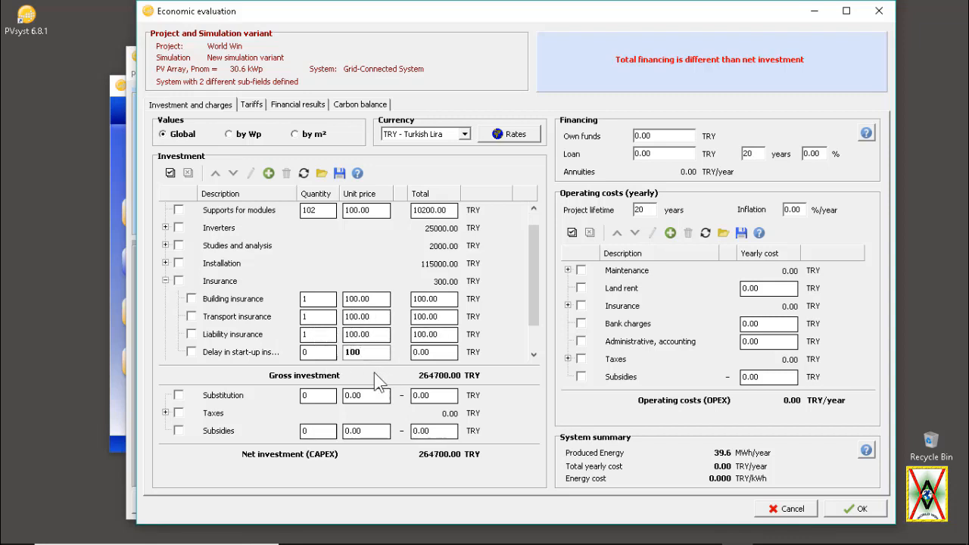
{"action": "left_click", "coordinate": [165, 281]}
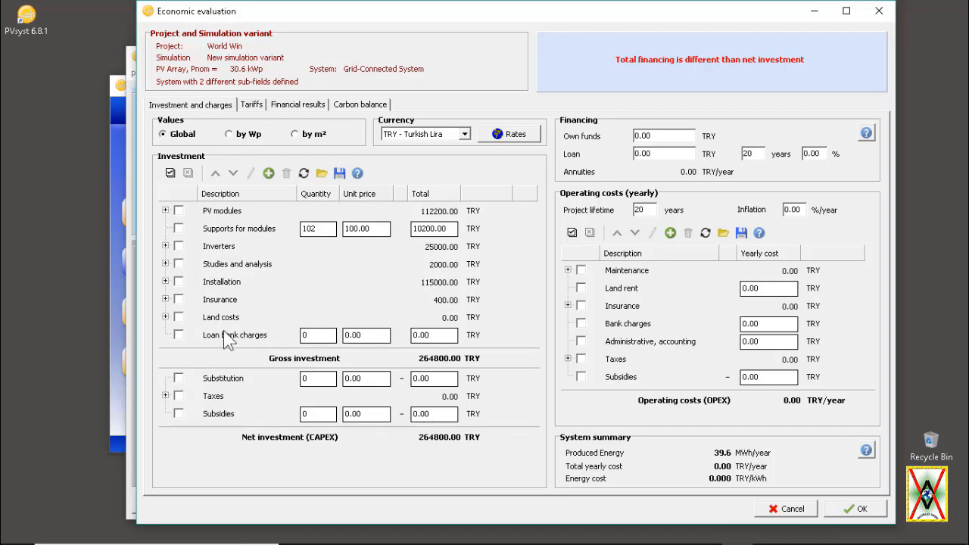
Under Land costs, set the unit price of the land purchase to 200000 TRY.
{"action": "left_click", "coordinate": [165, 317]}
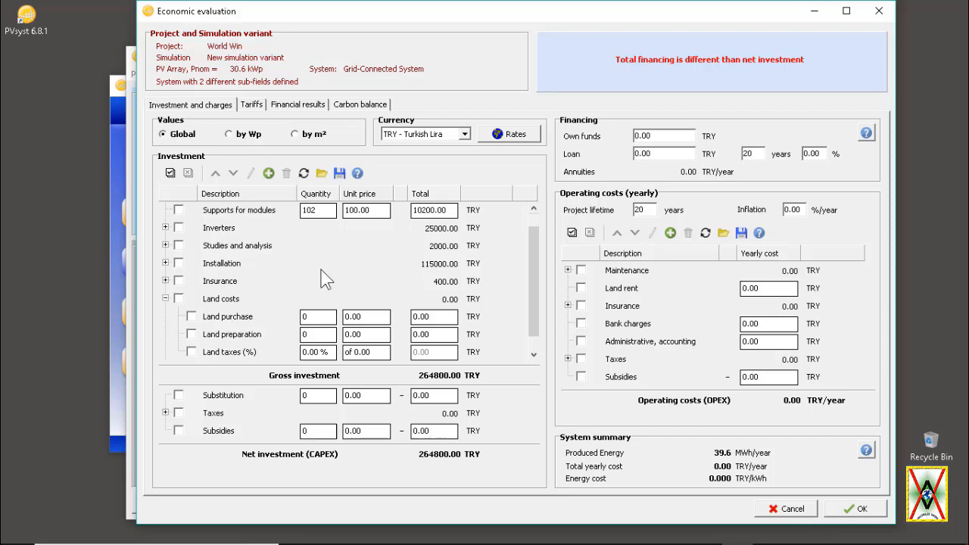
{"action": "scroll", "coordinate": [325, 278], "scroll_direction": "down", "scroll_amount": 1}
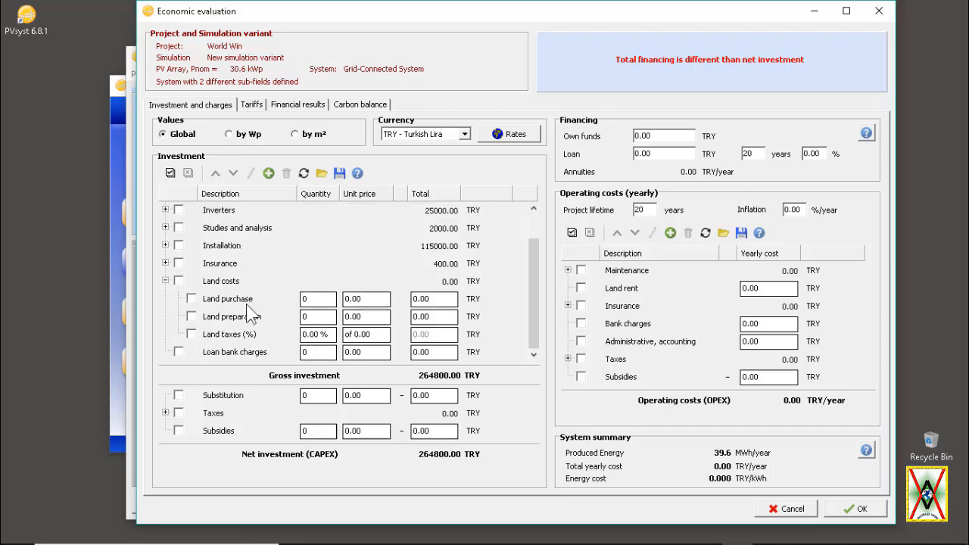
{"action": "left_click", "coordinate": [371, 305]}
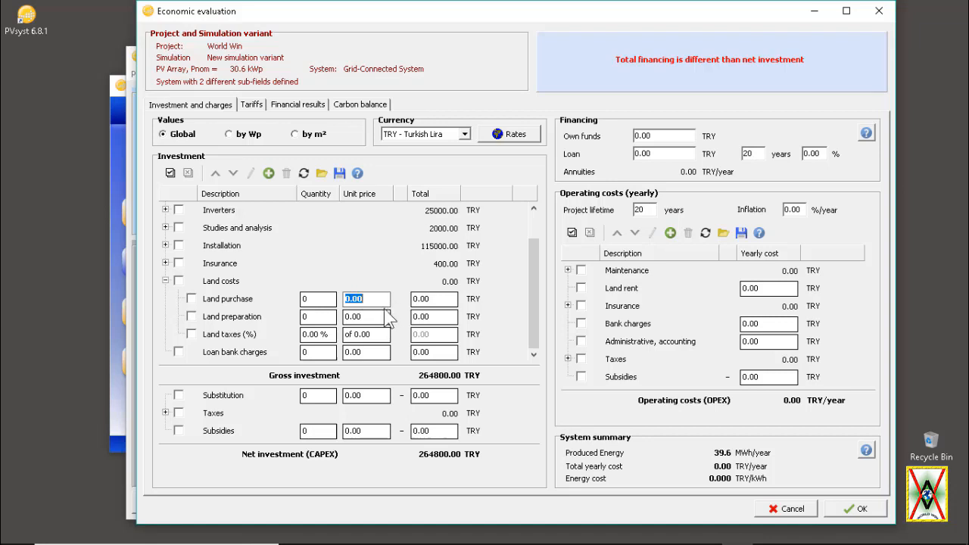
{"action": "type", "text": "500"}
{"action": "key", "text": "BackSpace"}
{"action": "key", "text": "BackSpace"}
{"action": "key", "text": "BackSpace"}
{"action": "type", "text": "200000"}
Set the unit price of the land preparation to 40000 TRY.
{"action": "left_click", "coordinate": [374, 325]}
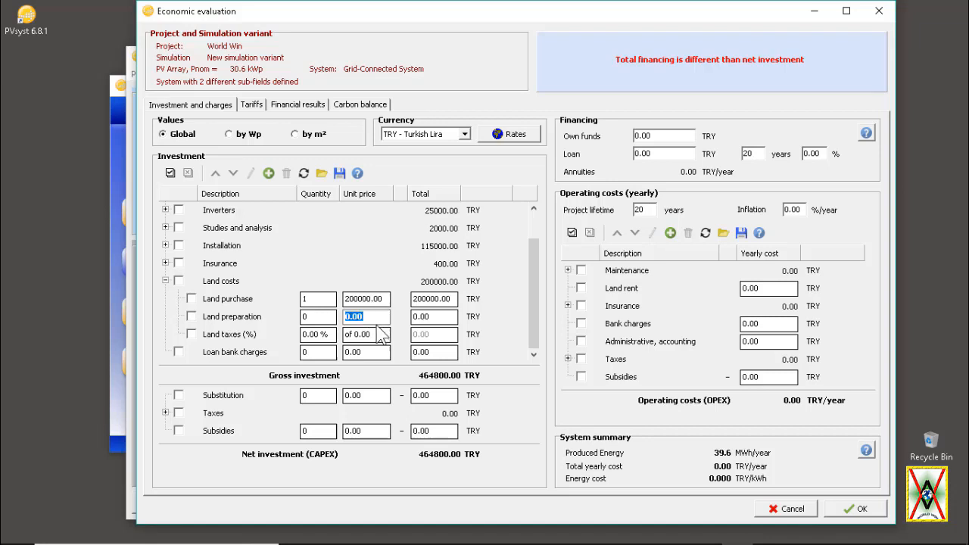
{"action": "type", "text": "2"}
{"action": "type", "text": "0000"}
{"action": "key", "text": "BackSpace"}
{"action": "key", "text": "BackSpace"}
{"action": "key", "text": "BackSpace"}
{"action": "key", "text": "BackSpace"}
{"action": "key", "text": "BackSpace"}
{"action": "type", "text": "40000"}
Set the land taxes base amount to 18 and the unit price of the loan bank charges to 50000 TRY.
{"action": "left_click", "coordinate": [376, 337]}
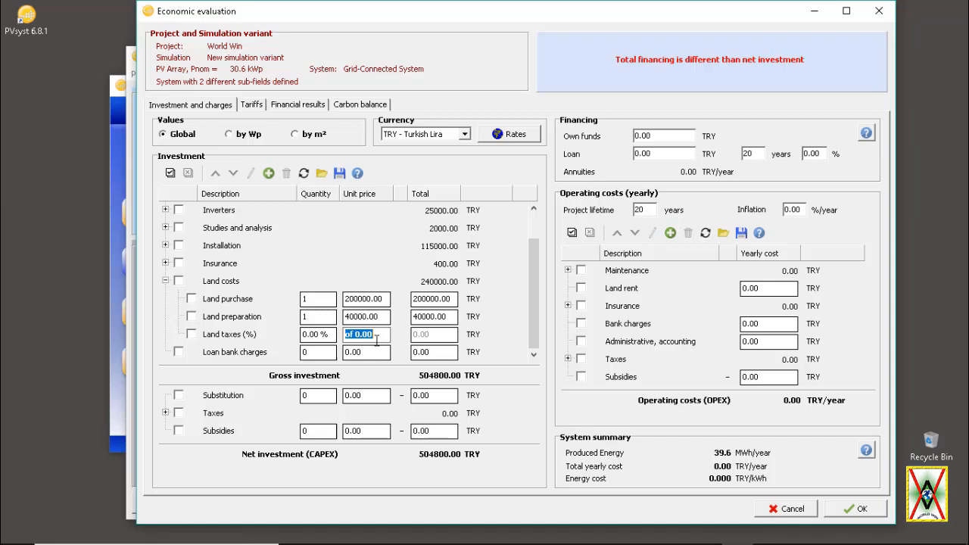
{"action": "type", "text": "18"}
{"action": "left_click", "coordinate": [374, 353]}
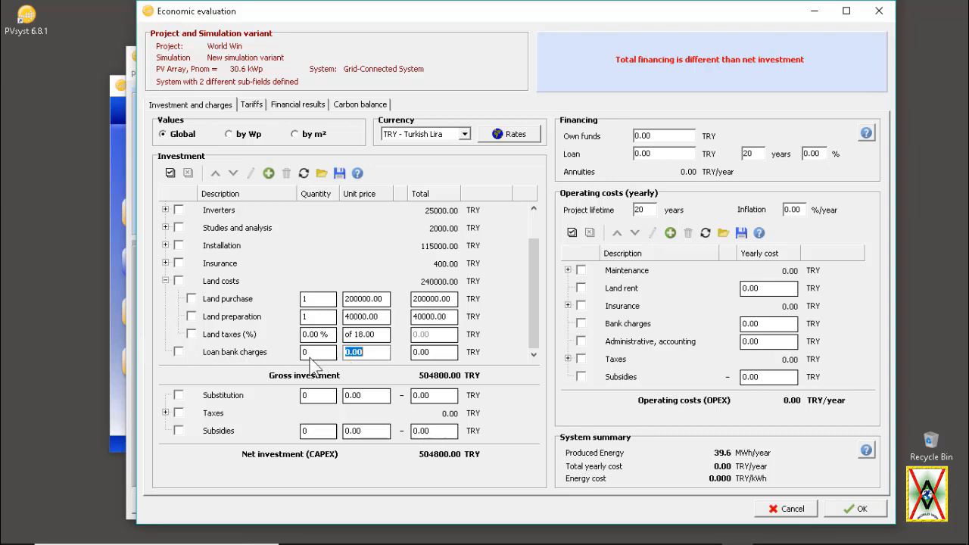
{"action": "type", "text": "50000"}
{"action": "left_click", "coordinate": [382, 337]}
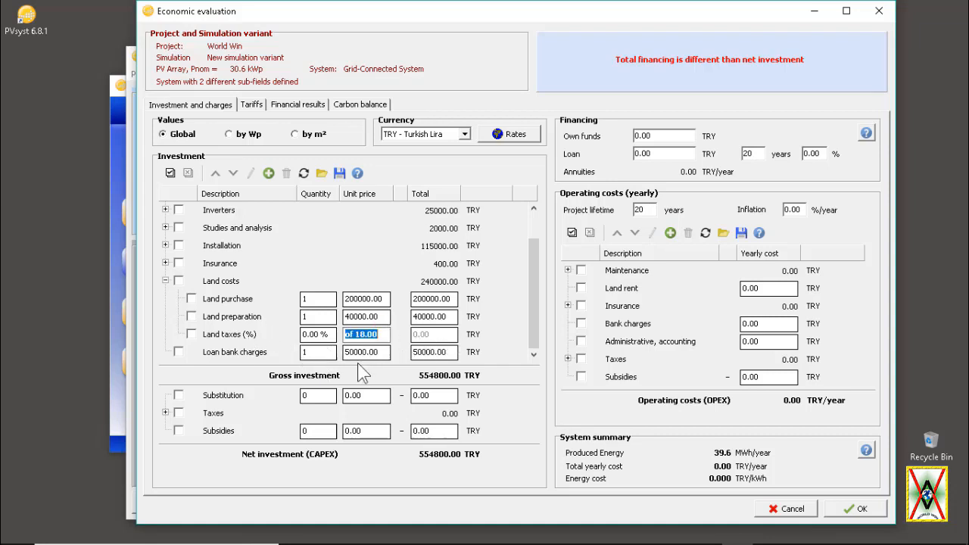
{"action": "left_click", "coordinate": [165, 280]}
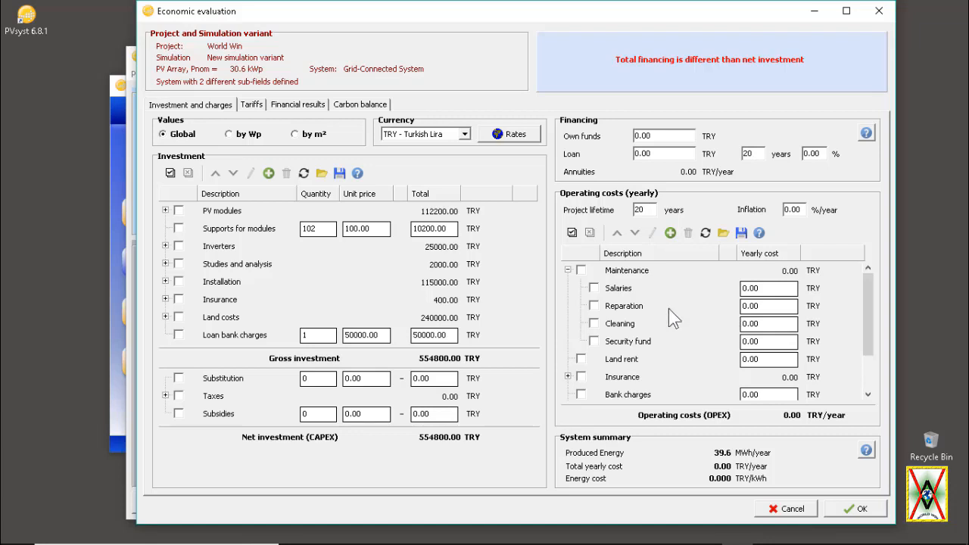
Set the yearly maintenance costs to 10000 TRY for salaries, 5000 TRY for reparation and 5000 TRY for cleaning.
{"action": "left_click", "coordinate": [568, 271]}
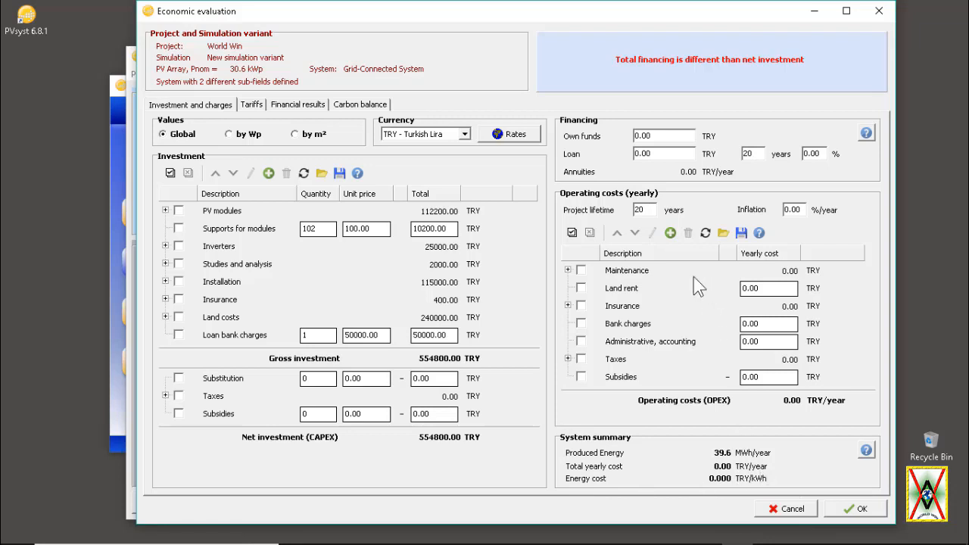
{"action": "left_click", "coordinate": [569, 269]}
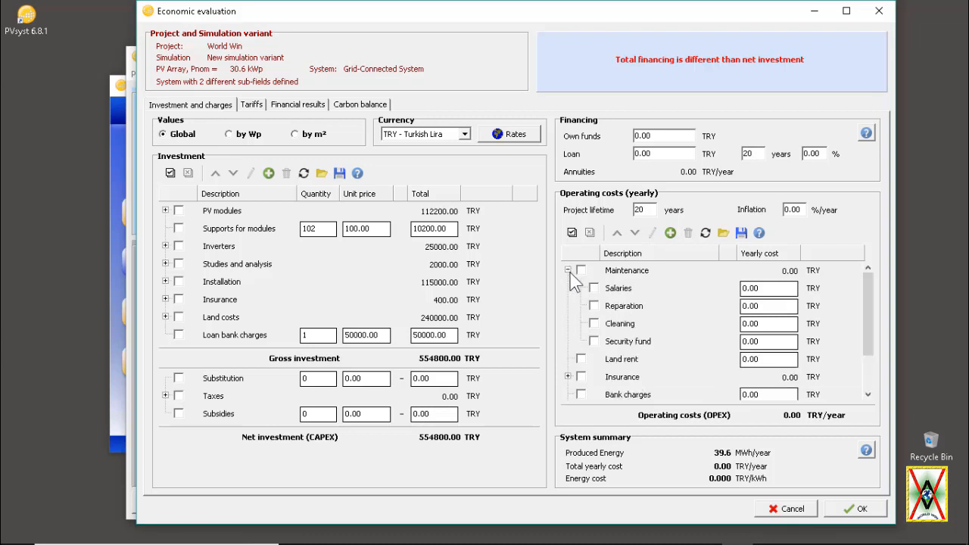
{"action": "left_click", "coordinate": [771, 291]}
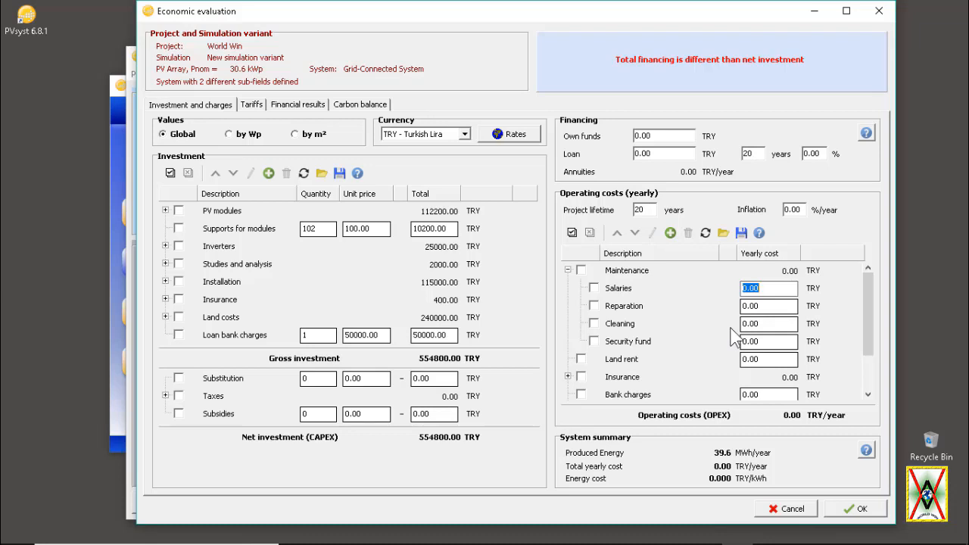
{"action": "type", "text": "10000"}
{"action": "key", "text": "Tab"}
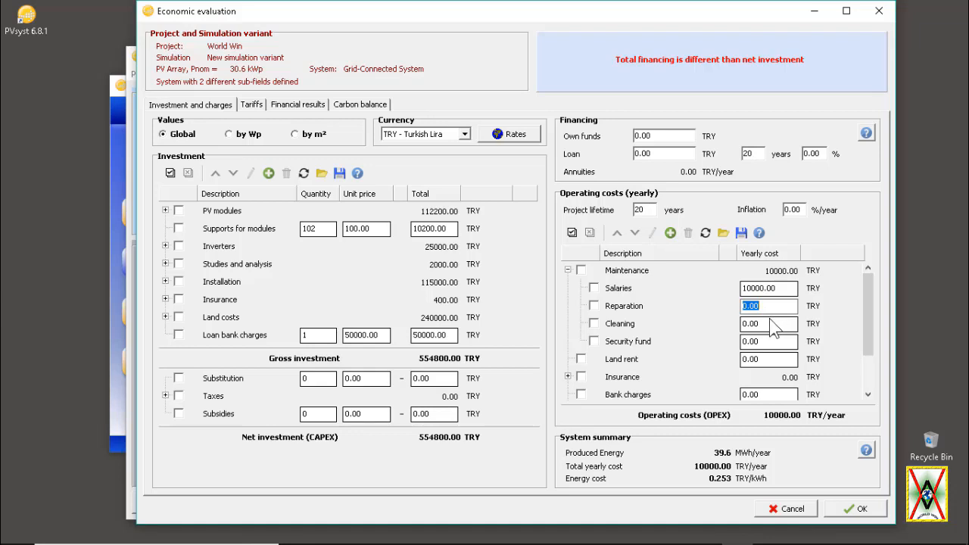
{"action": "type", "text": "5000"}
{"action": "key", "text": "Tab"}
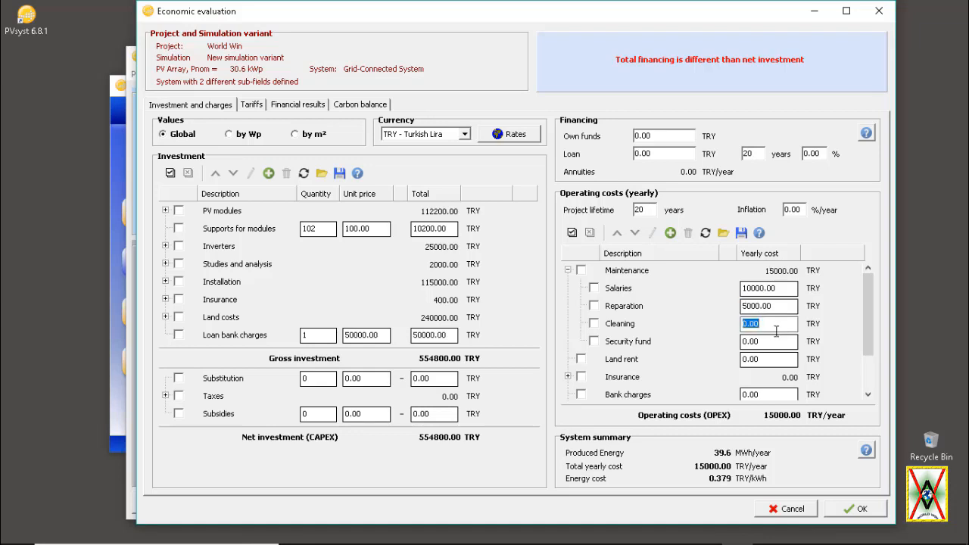
{"action": "type", "text": "5000"}
{"action": "key", "text": "Tab"}
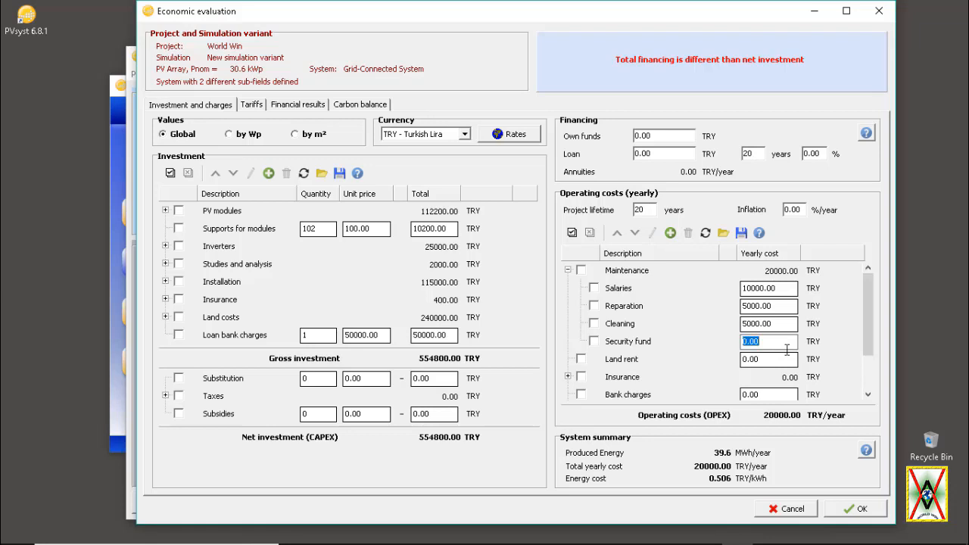
Set the yearly operating costs to 10000 TRY for the security fund and 5000 TRY for the land rent.
{"action": "type", "text": "10000"}
{"action": "key", "text": "Tab"}
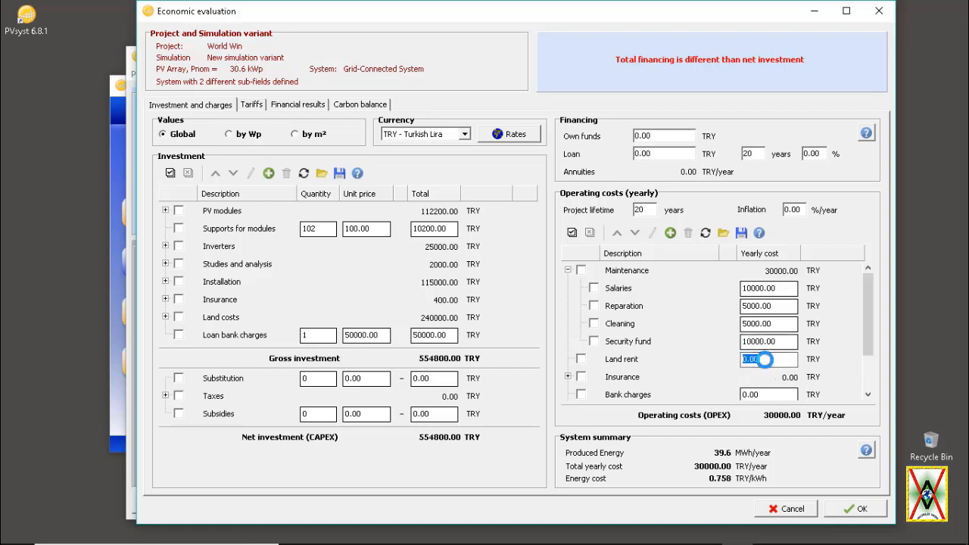
{"action": "type", "text": "50000"}
{"action": "key", "text": "BackSpace"}
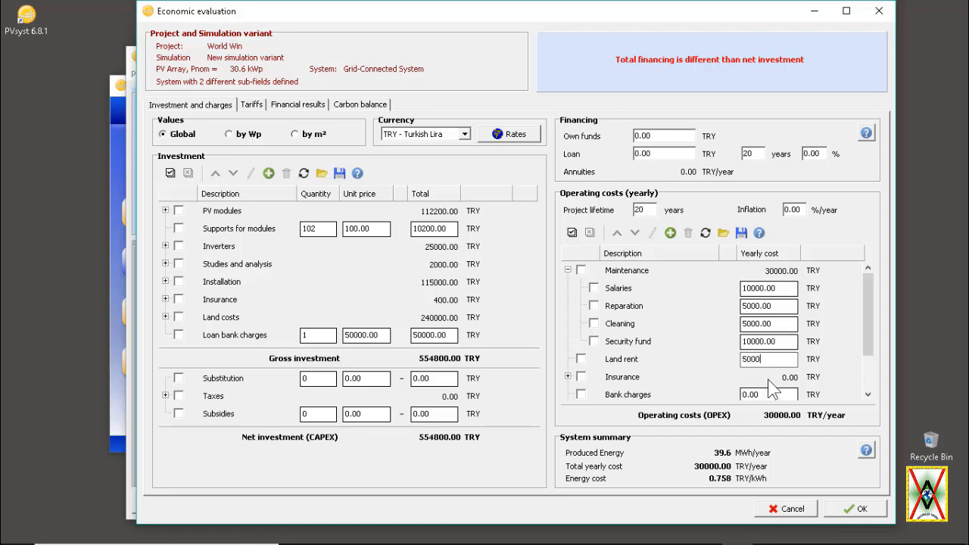
{"action": "key", "text": "Return"}
Set the yearly bank charges to 4000 TRY and the yearly subsidies to 8000 TRY in the operating costs.
{"action": "scroll", "coordinate": [773, 371], "scroll_direction": "down", "scroll_amount": 1}
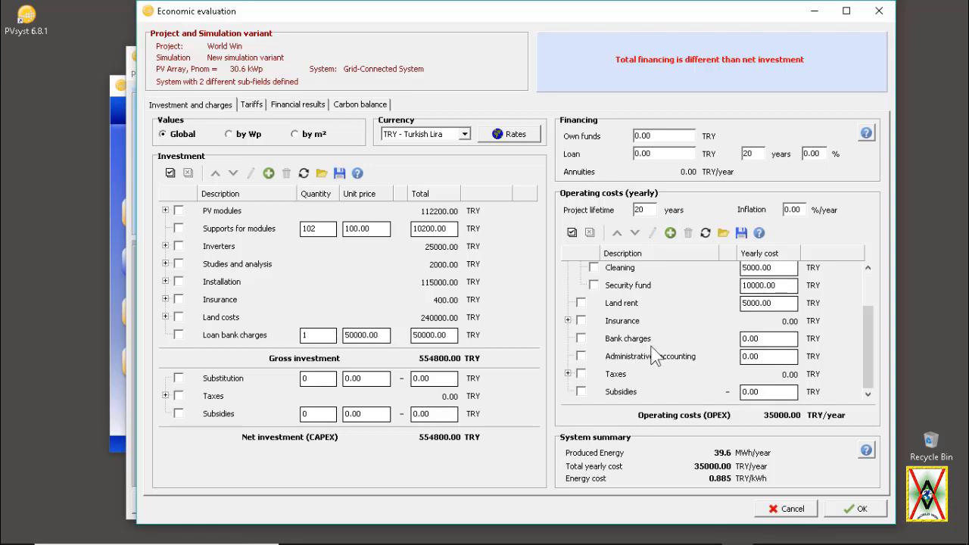
{"action": "left_click", "coordinate": [768, 338]}
{"action": "type", "text": "4000"}
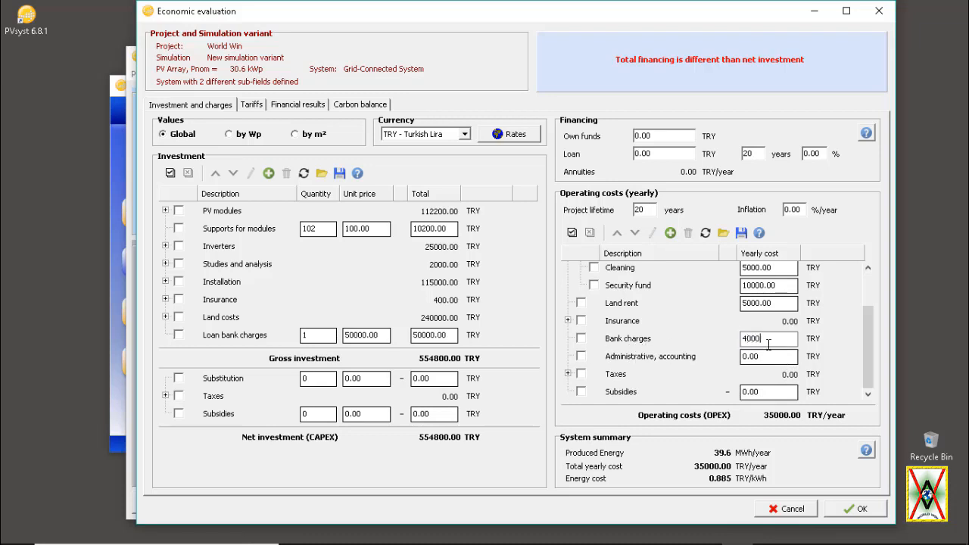
{"action": "left_click", "coordinate": [767, 356]}
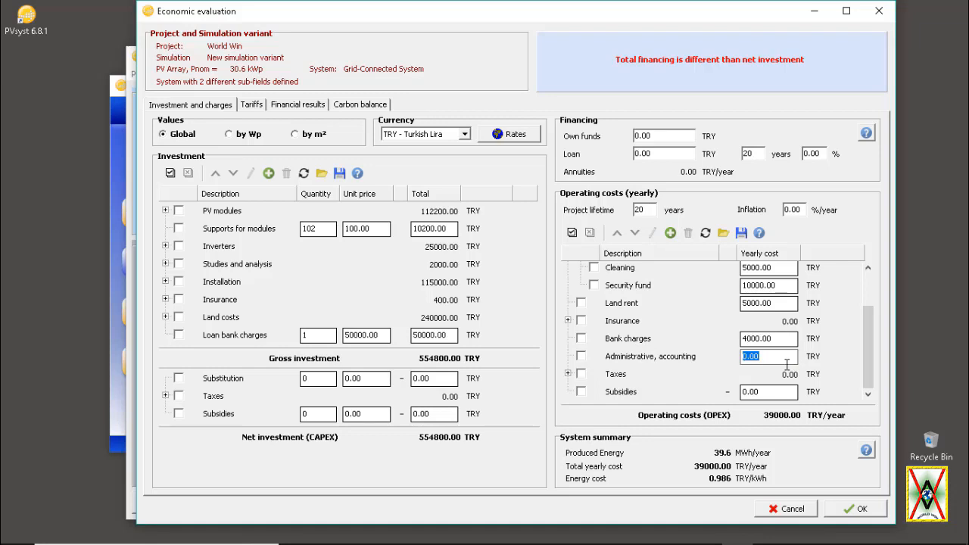
{"action": "key", "text": "Tab"}
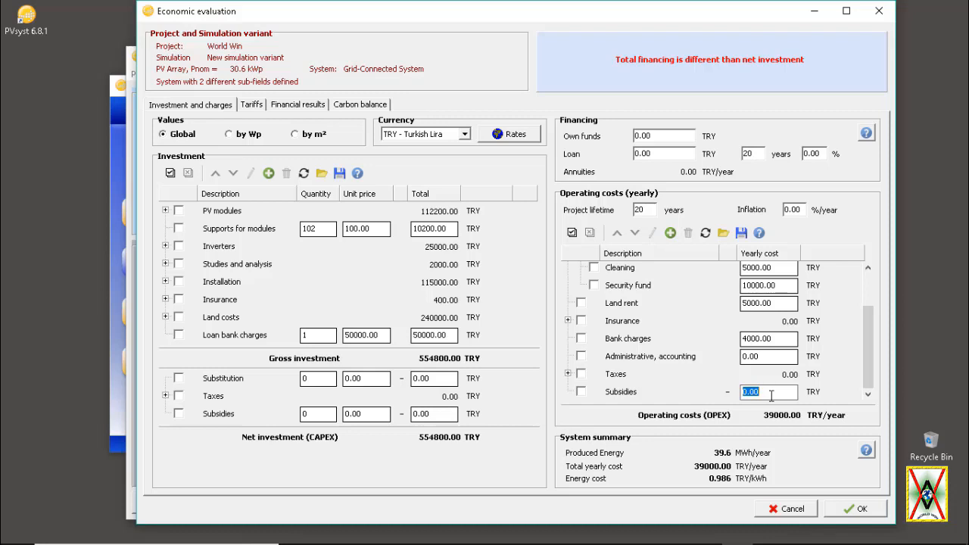
{"action": "type", "text": "8"}
{"action": "type", "text": "0"}
{"action": "key", "text": "shift+Tab"}
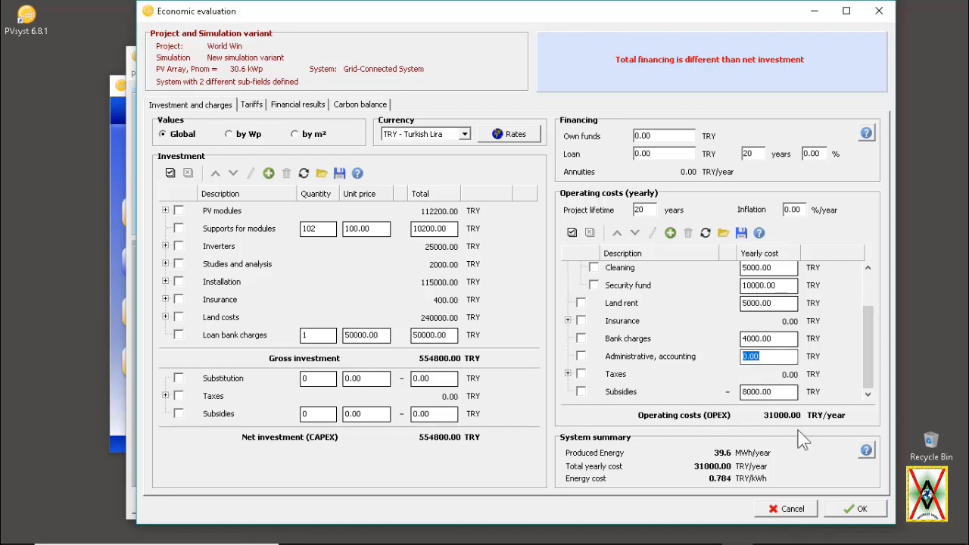
Accept the economic evaluation and close it even though the total financing does not match the net investment.
{"action": "left_click", "coordinate": [861, 512]}
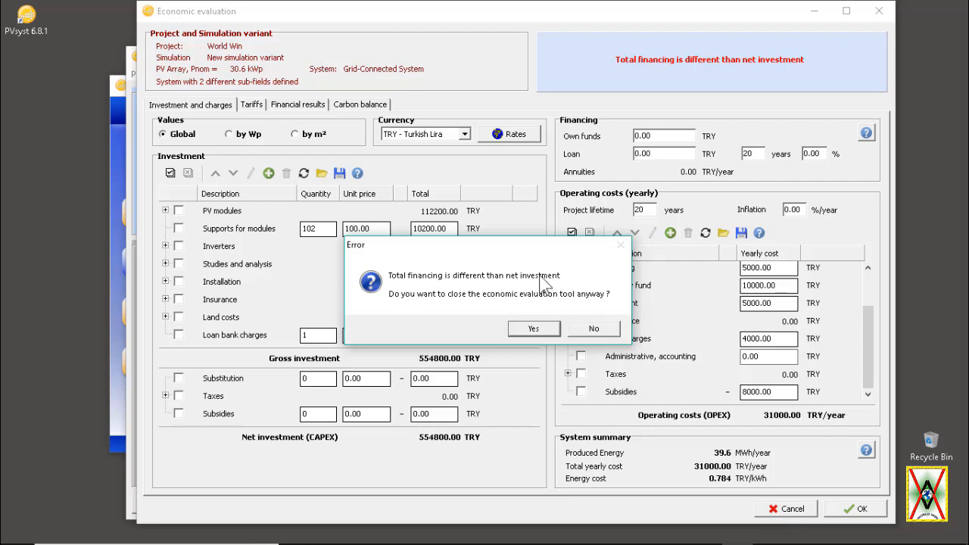
{"action": "left_click", "coordinate": [533, 329]}
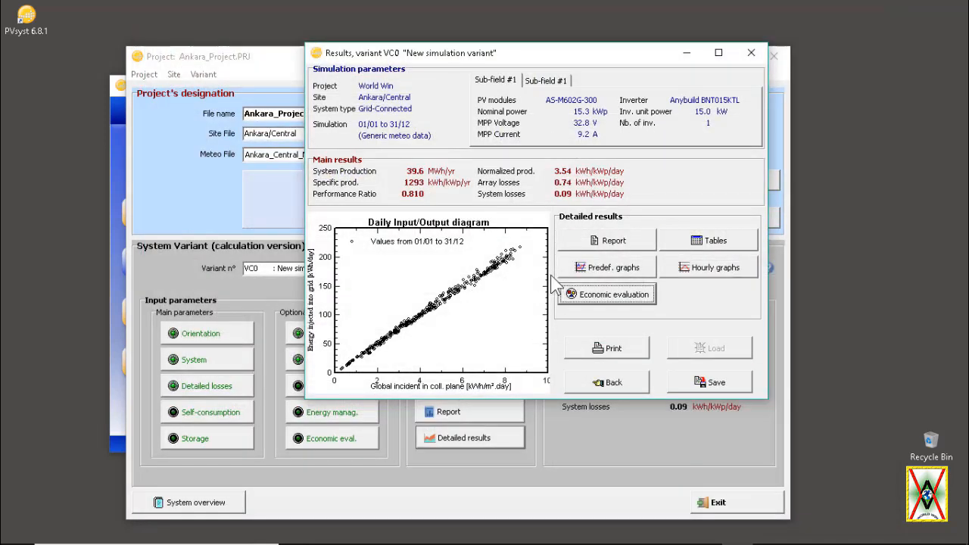
{"action": "left_click", "coordinate": [628, 296]}
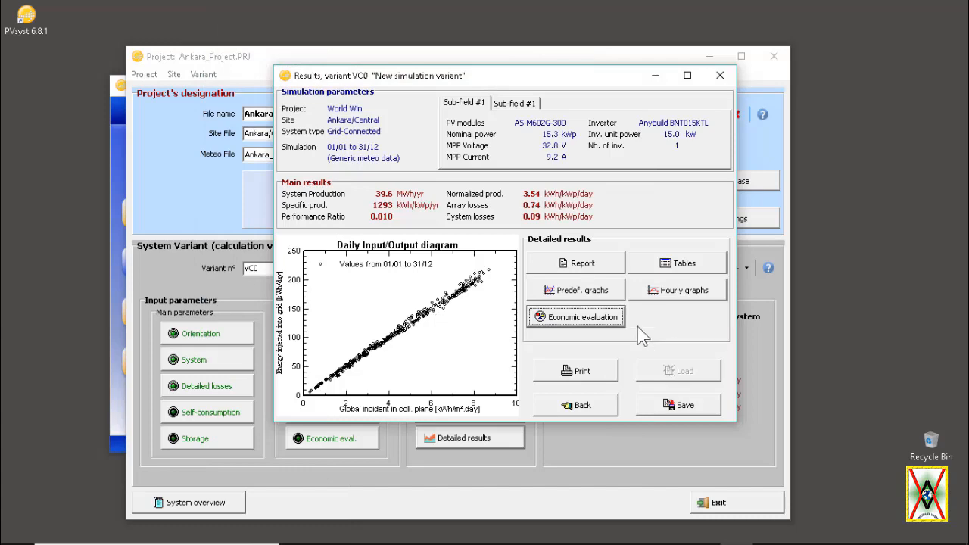
Open the simulation report and examine its pages, including the near shading scene, main results, special graphs, loss diagram and CO2 balance.
{"action": "left_click", "coordinate": [610, 266]}
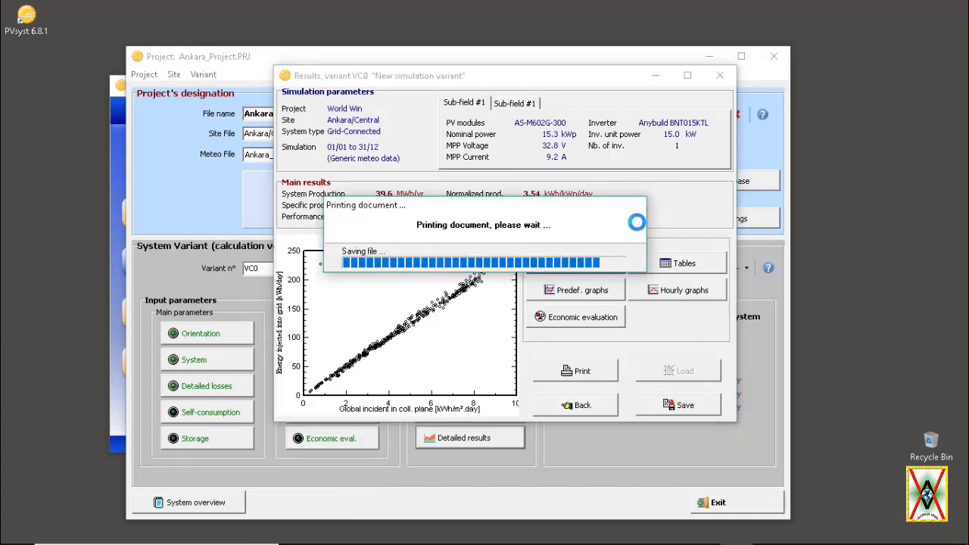
{"action": "scroll", "coordinate": [659, 285], "scroll_direction": "down", "scroll_amount": 1}
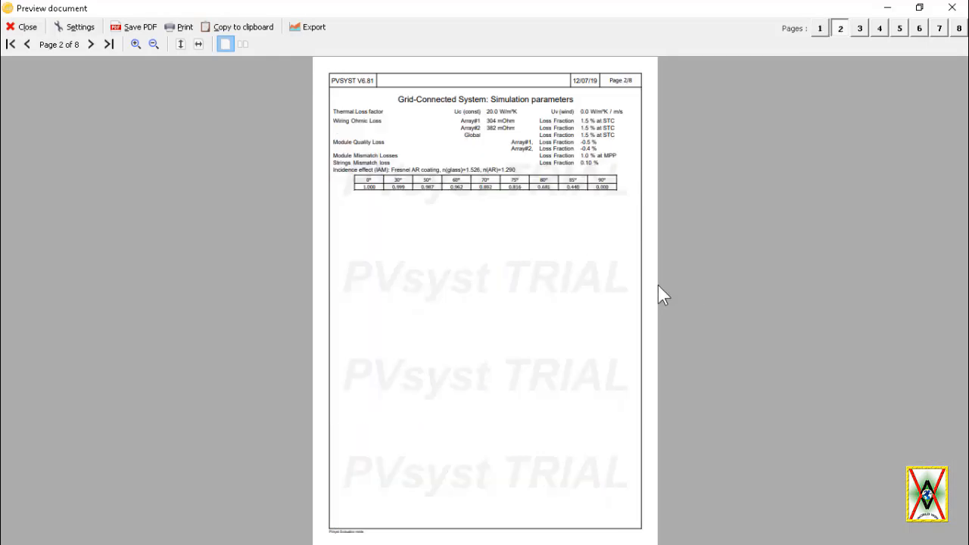
{"action": "scroll", "coordinate": [658, 288], "scroll_direction": "down", "scroll_amount": 2}
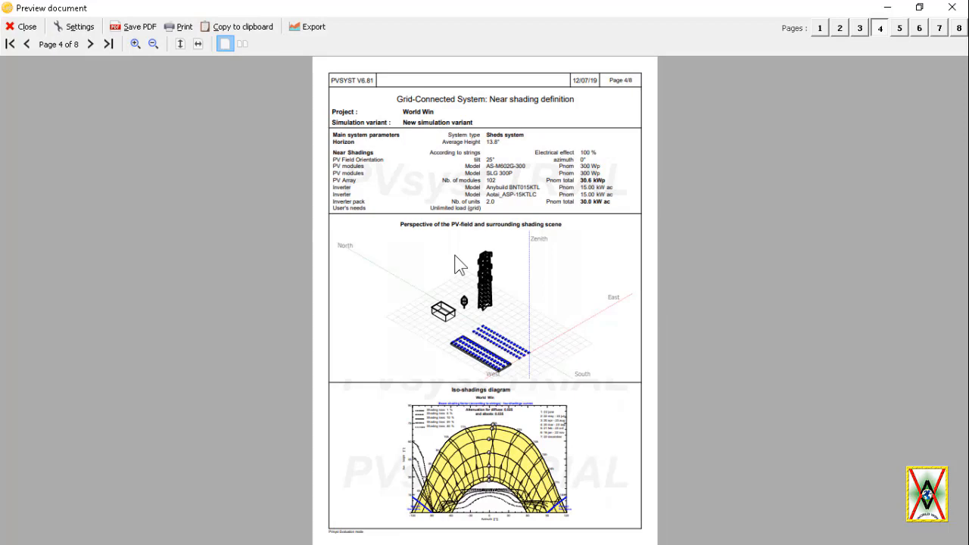
{"action": "scroll", "coordinate": [493, 471], "scroll_direction": "down", "scroll_amount": 2}
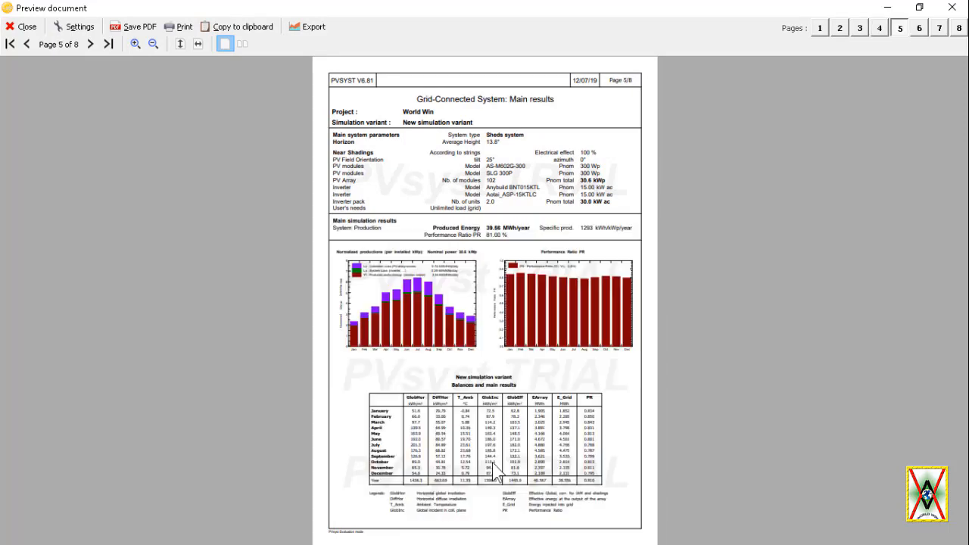
{"action": "scroll", "coordinate": [489, 407], "scroll_direction": "up", "scroll_amount": 2}
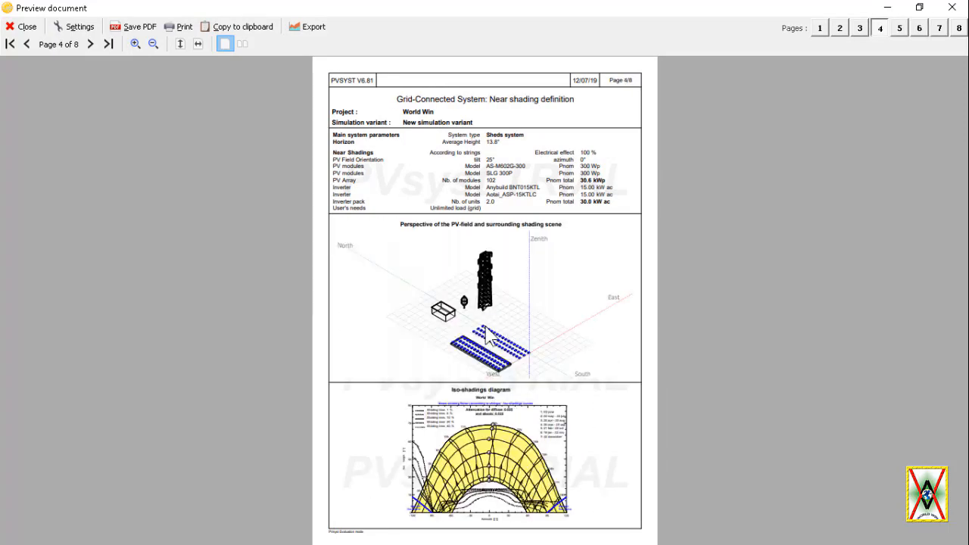
{"action": "scroll", "coordinate": [507, 321], "scroll_direction": "down", "scroll_amount": 1}
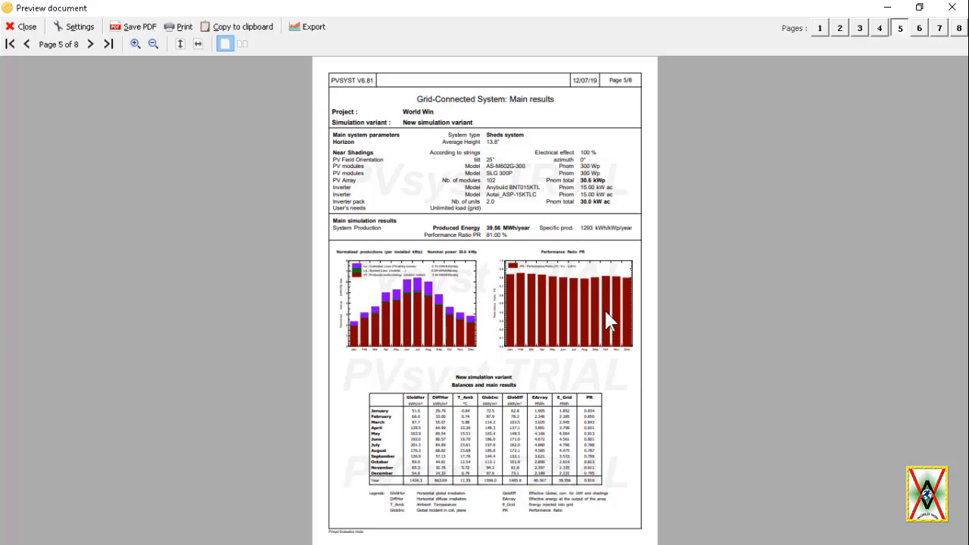
{"action": "scroll", "coordinate": [656, 325], "scroll_direction": "down", "scroll_amount": 1}
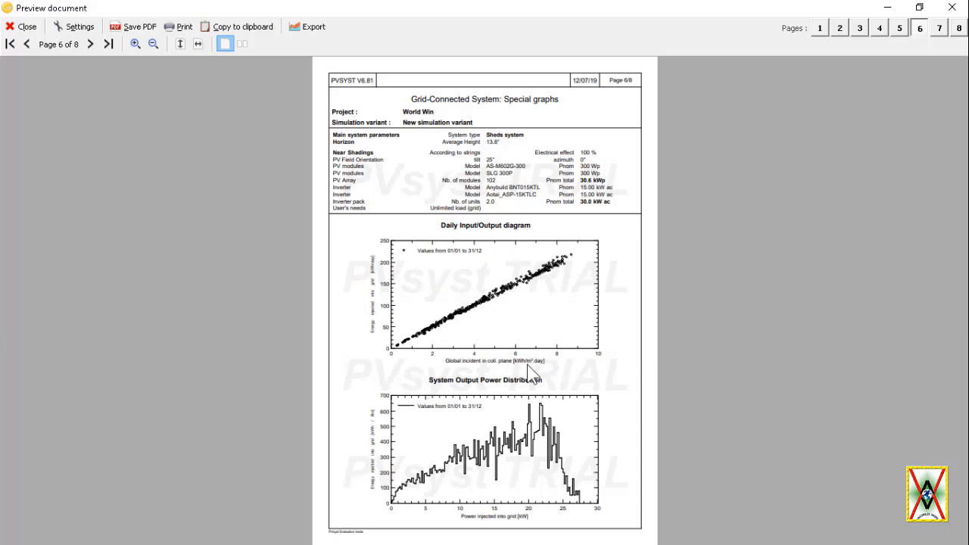
{"action": "scroll", "coordinate": [527, 360], "scroll_direction": "down", "scroll_amount": 1}
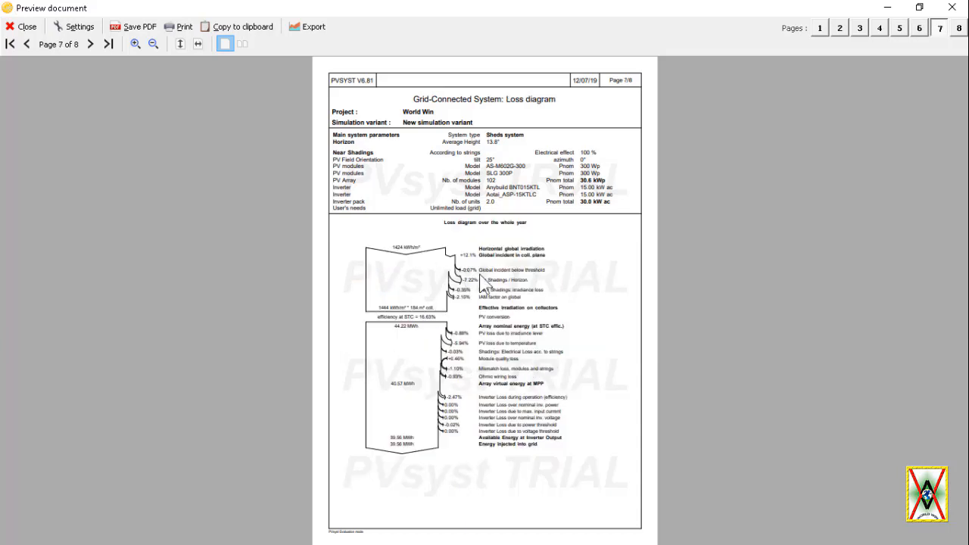
{"action": "scroll", "coordinate": [538, 391], "scroll_direction": "down", "scroll_amount": 1}
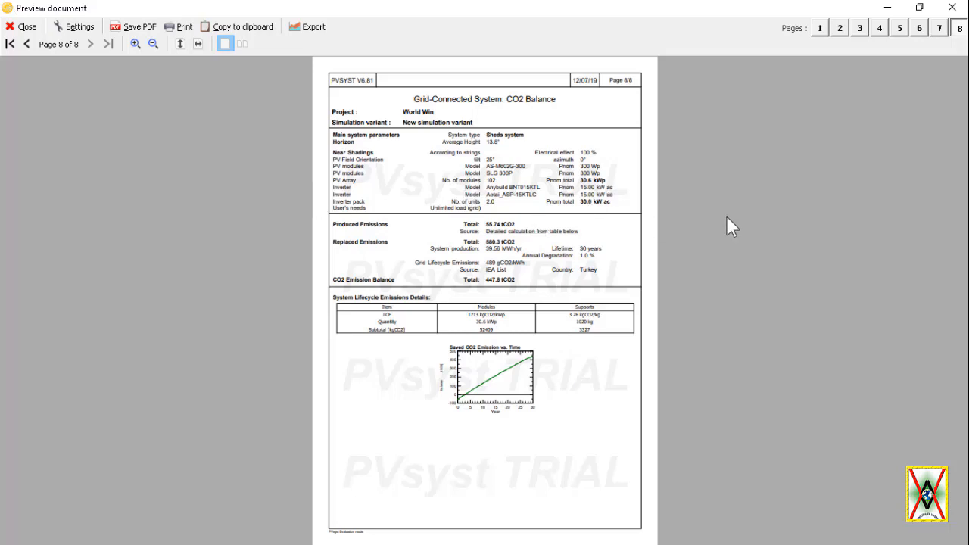
{"action": "scroll", "coordinate": [575, 293], "scroll_direction": "up", "scroll_amount": 7}
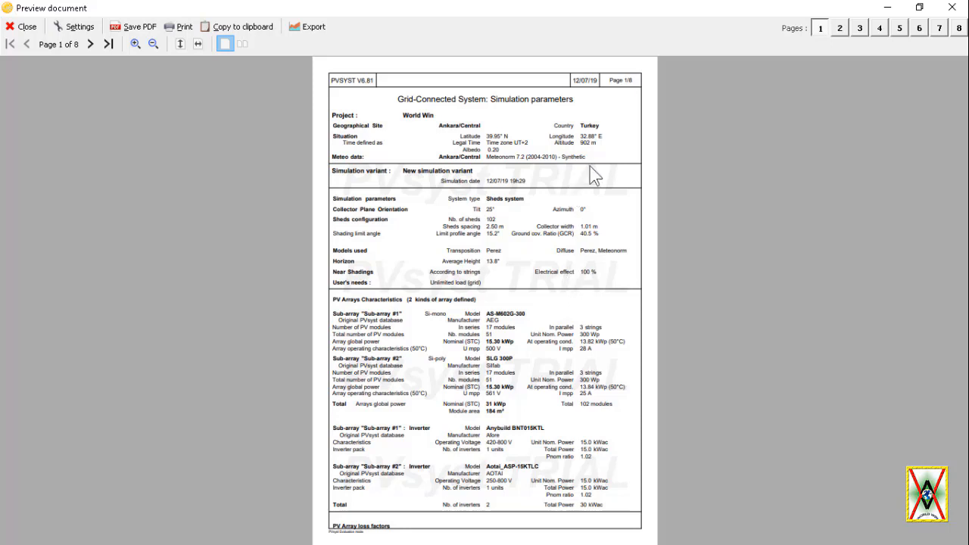
Review report pages 2, 3, 6, 7 and 8 individually and return to the simulation results.
{"action": "left_click", "coordinate": [839, 32]}
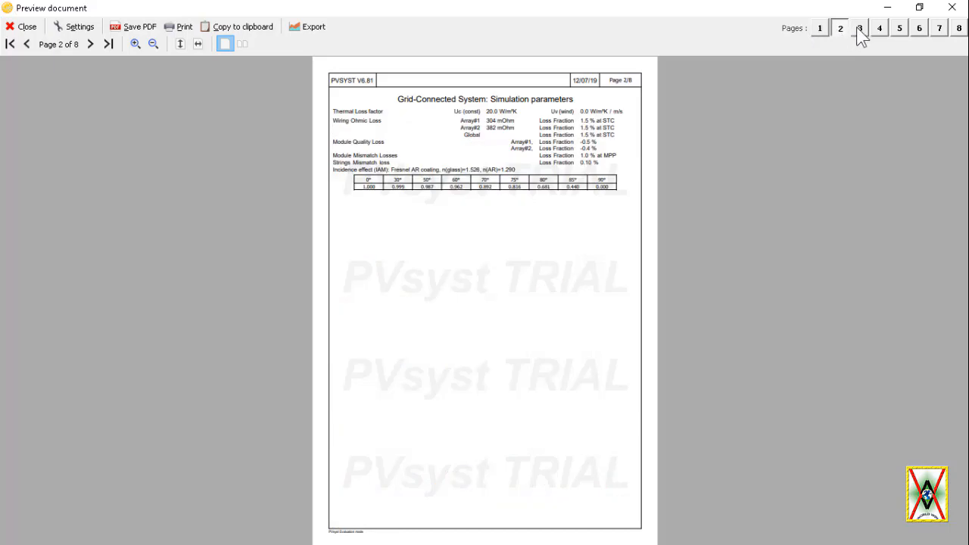
{"action": "left_click", "coordinate": [860, 30]}
{"action": "left_click", "coordinate": [921, 30]}
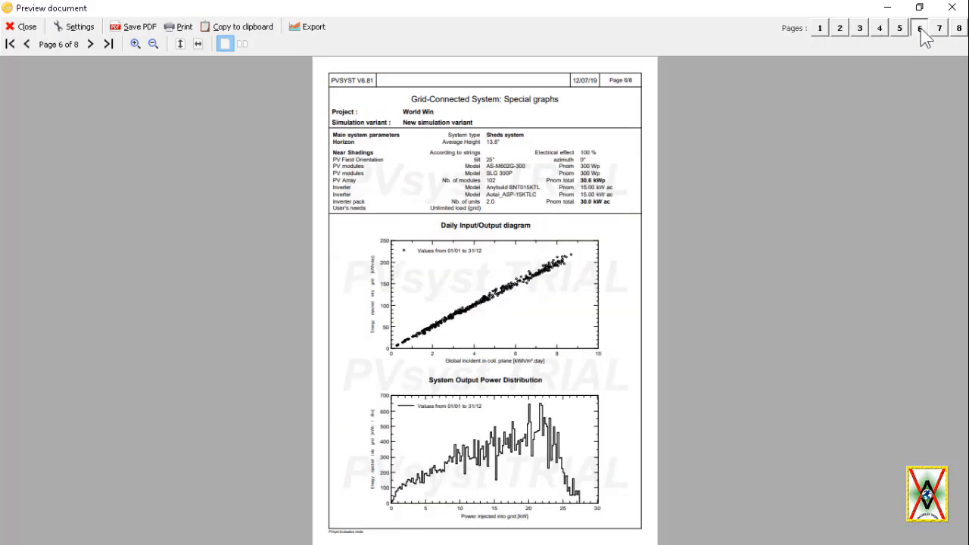
{"action": "left_click", "coordinate": [939, 30]}
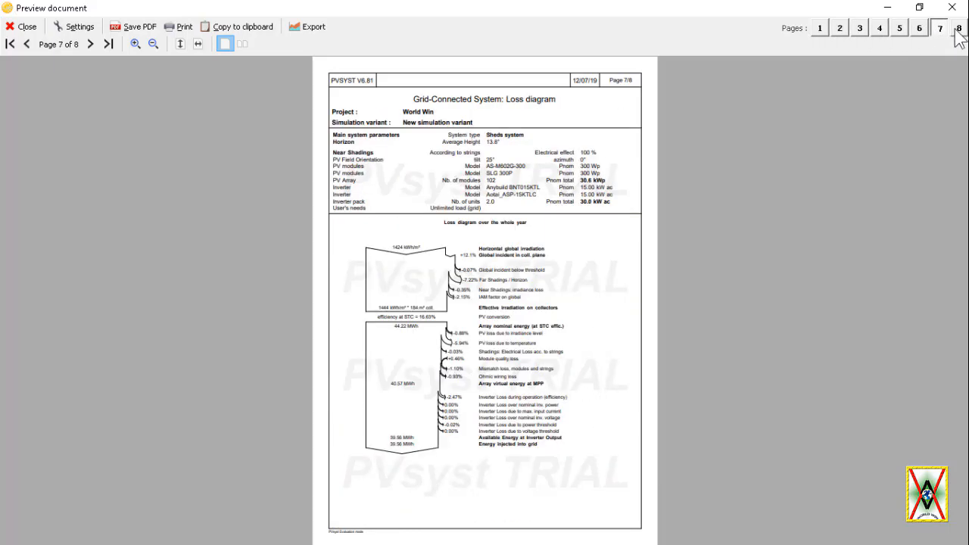
{"action": "left_click", "coordinate": [958, 31]}
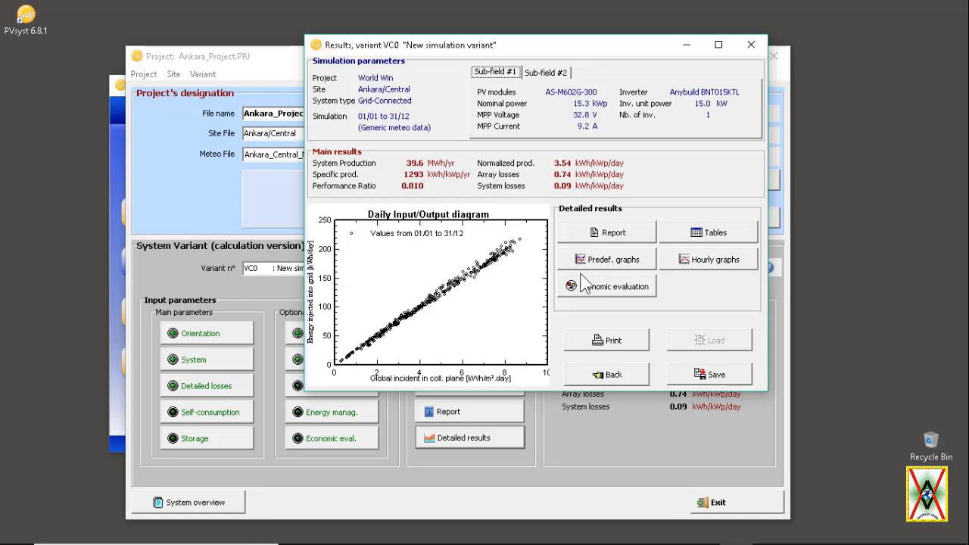
{"action": "left_click_drag", "start_coordinate": [618, 45], "coordinate": [643, 77]}
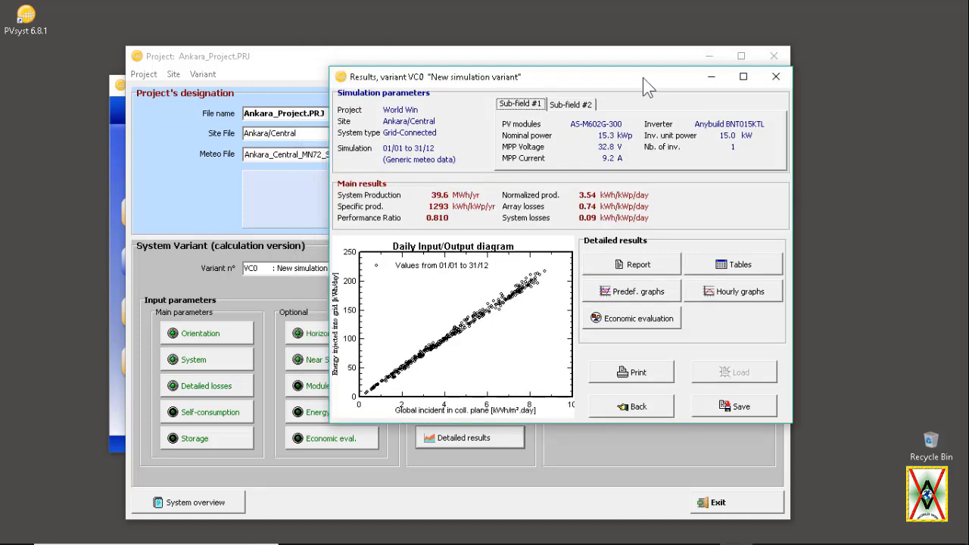